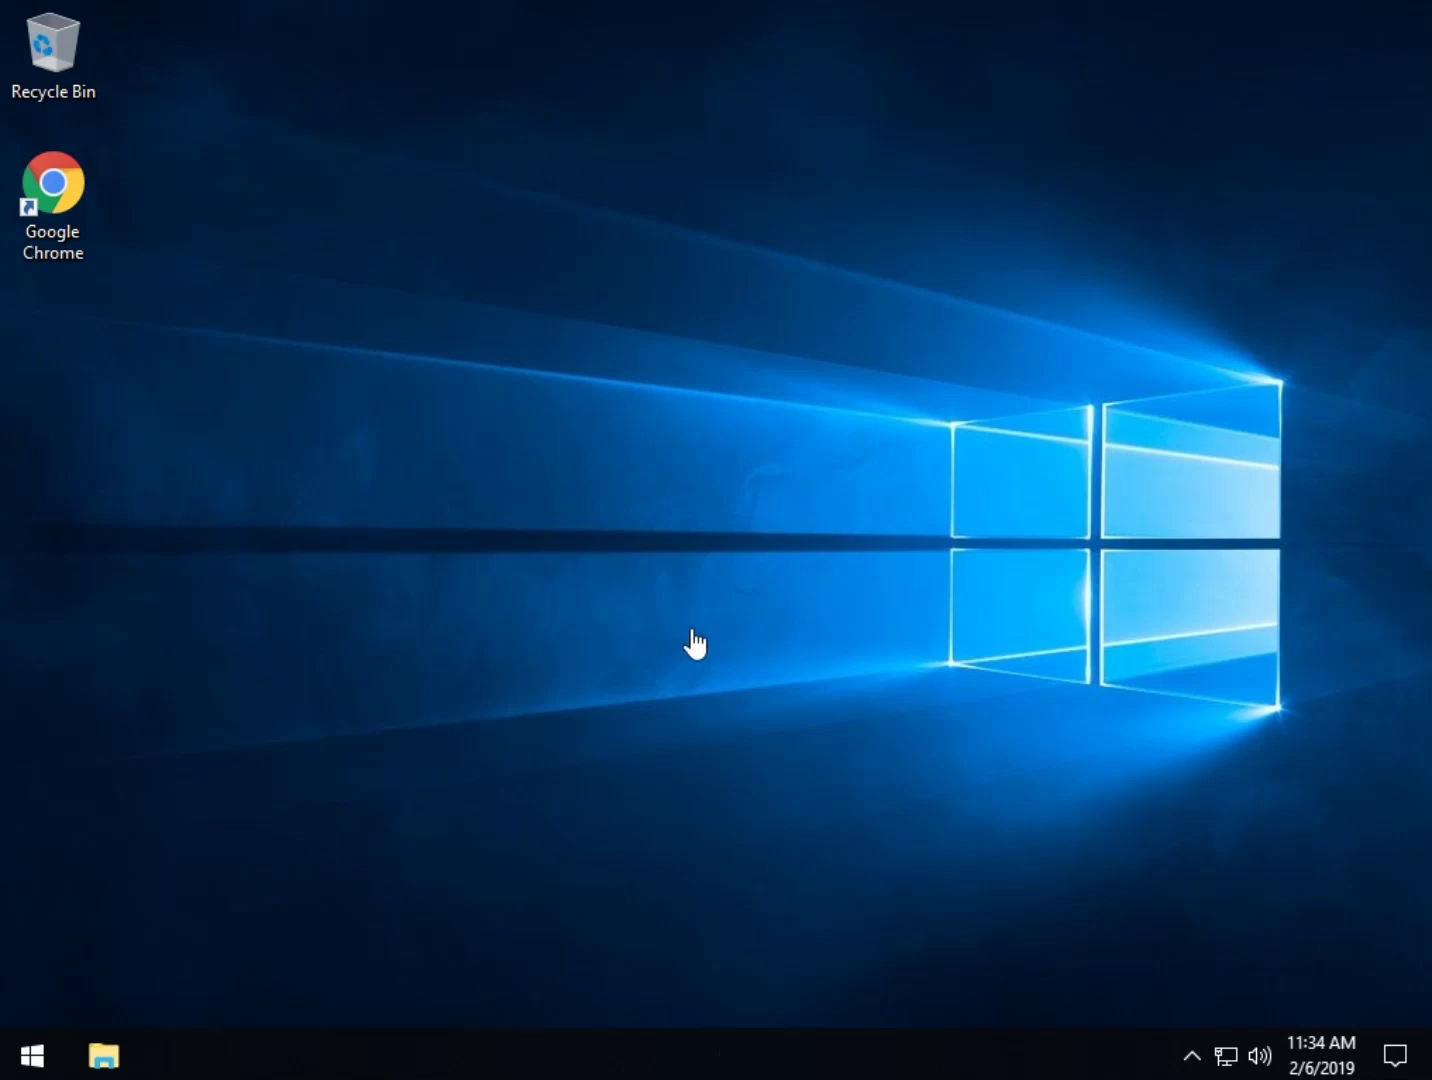
# Step: Restore File Explorer and open Local Disk (C:) under This PC
pyautogui.click(105, 1060)
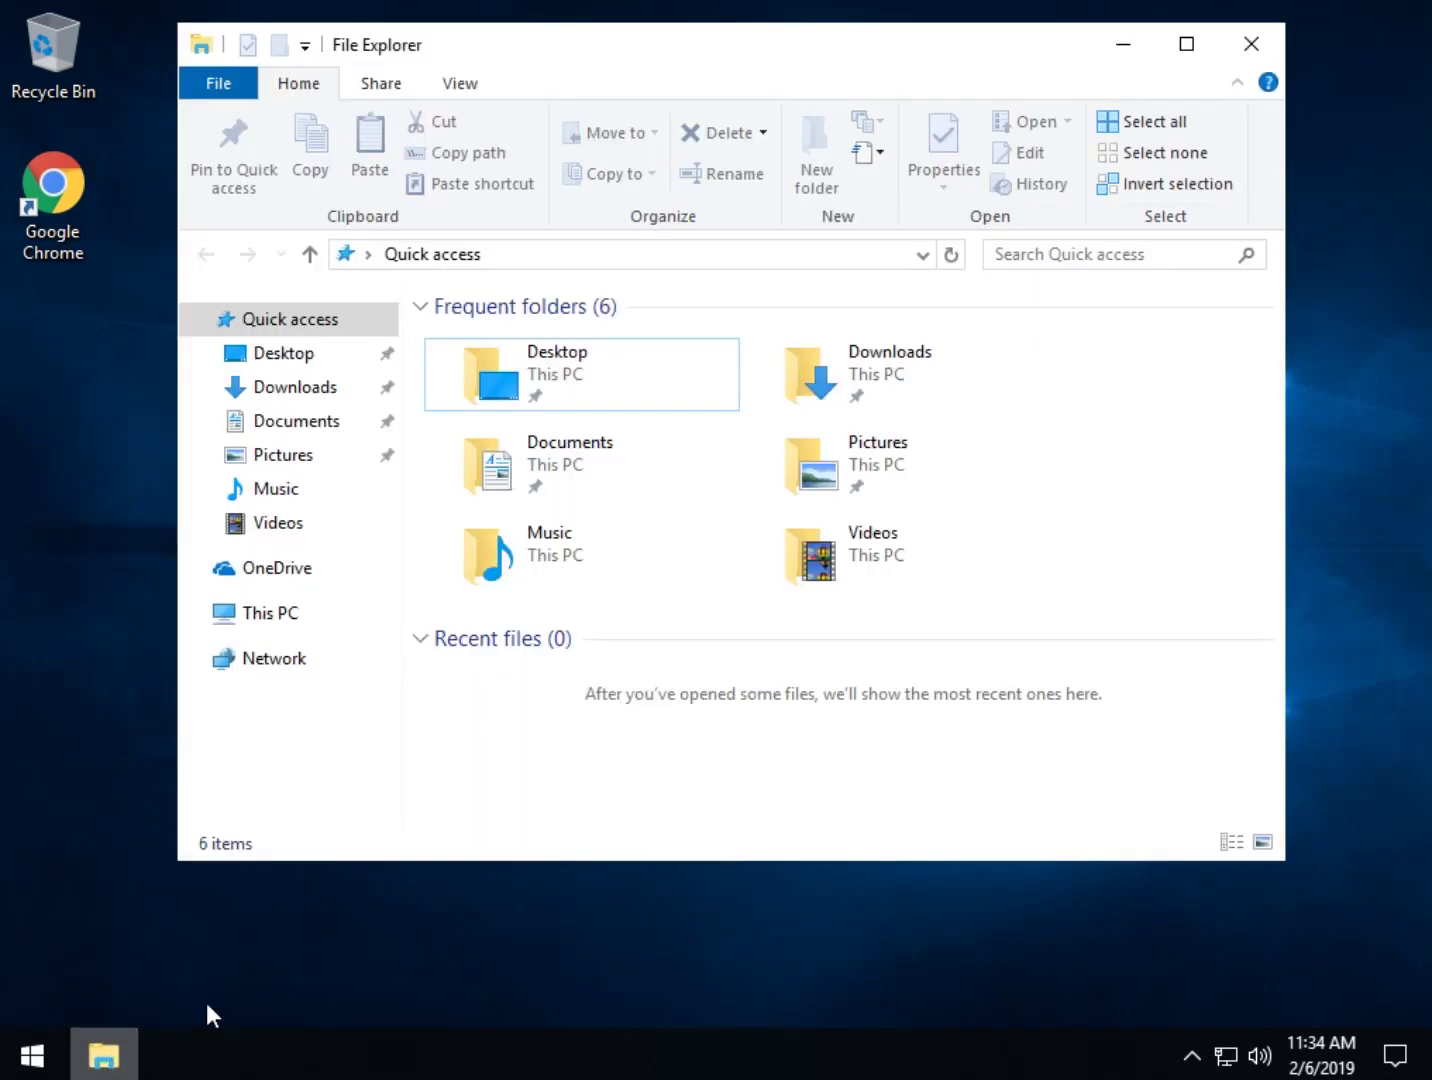
pyautogui.click(193, 613)
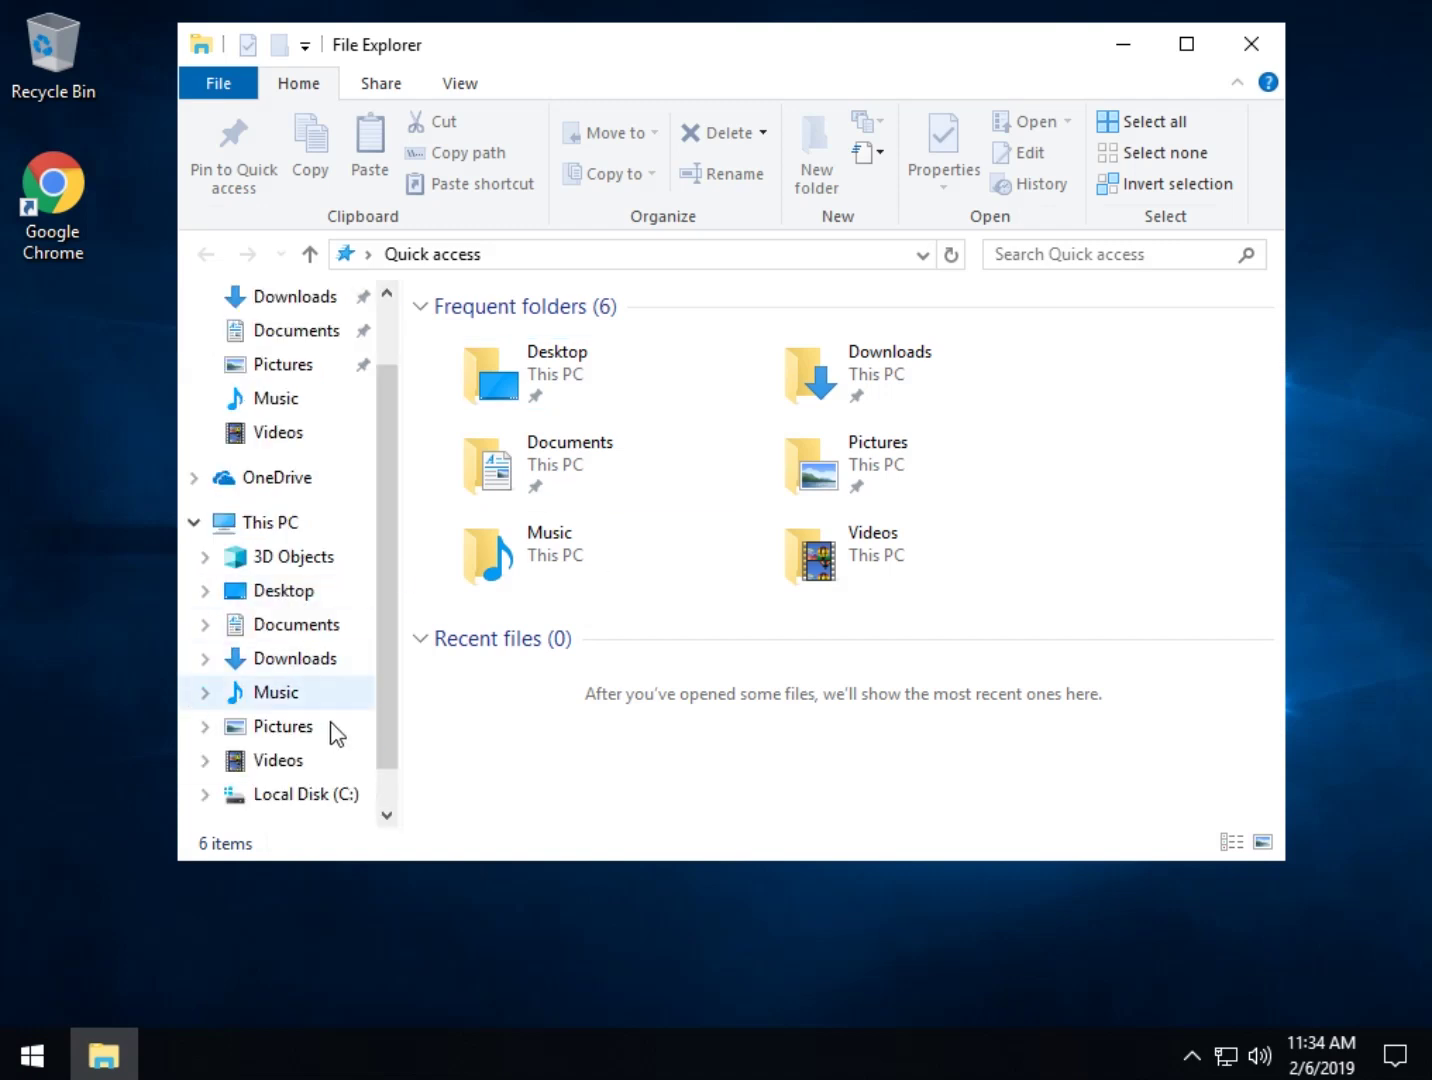
pyautogui.click(288, 794)
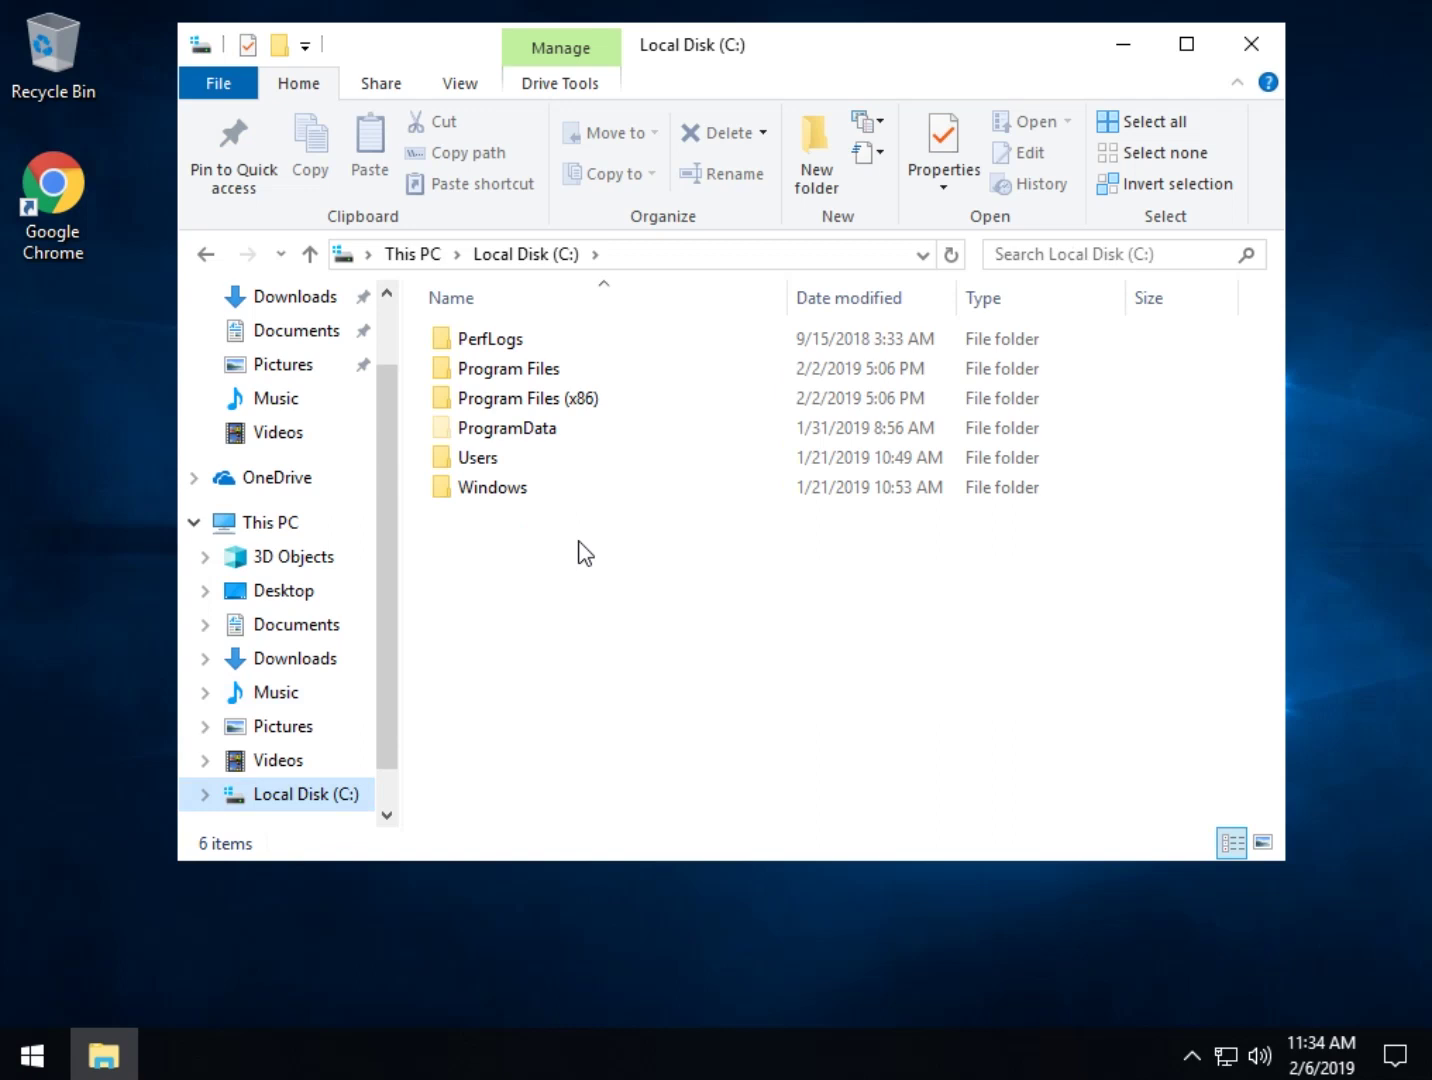
# Step: Create a new folder named 'Taskbar' on the C: drive
pyautogui.rightClick(484, 580)
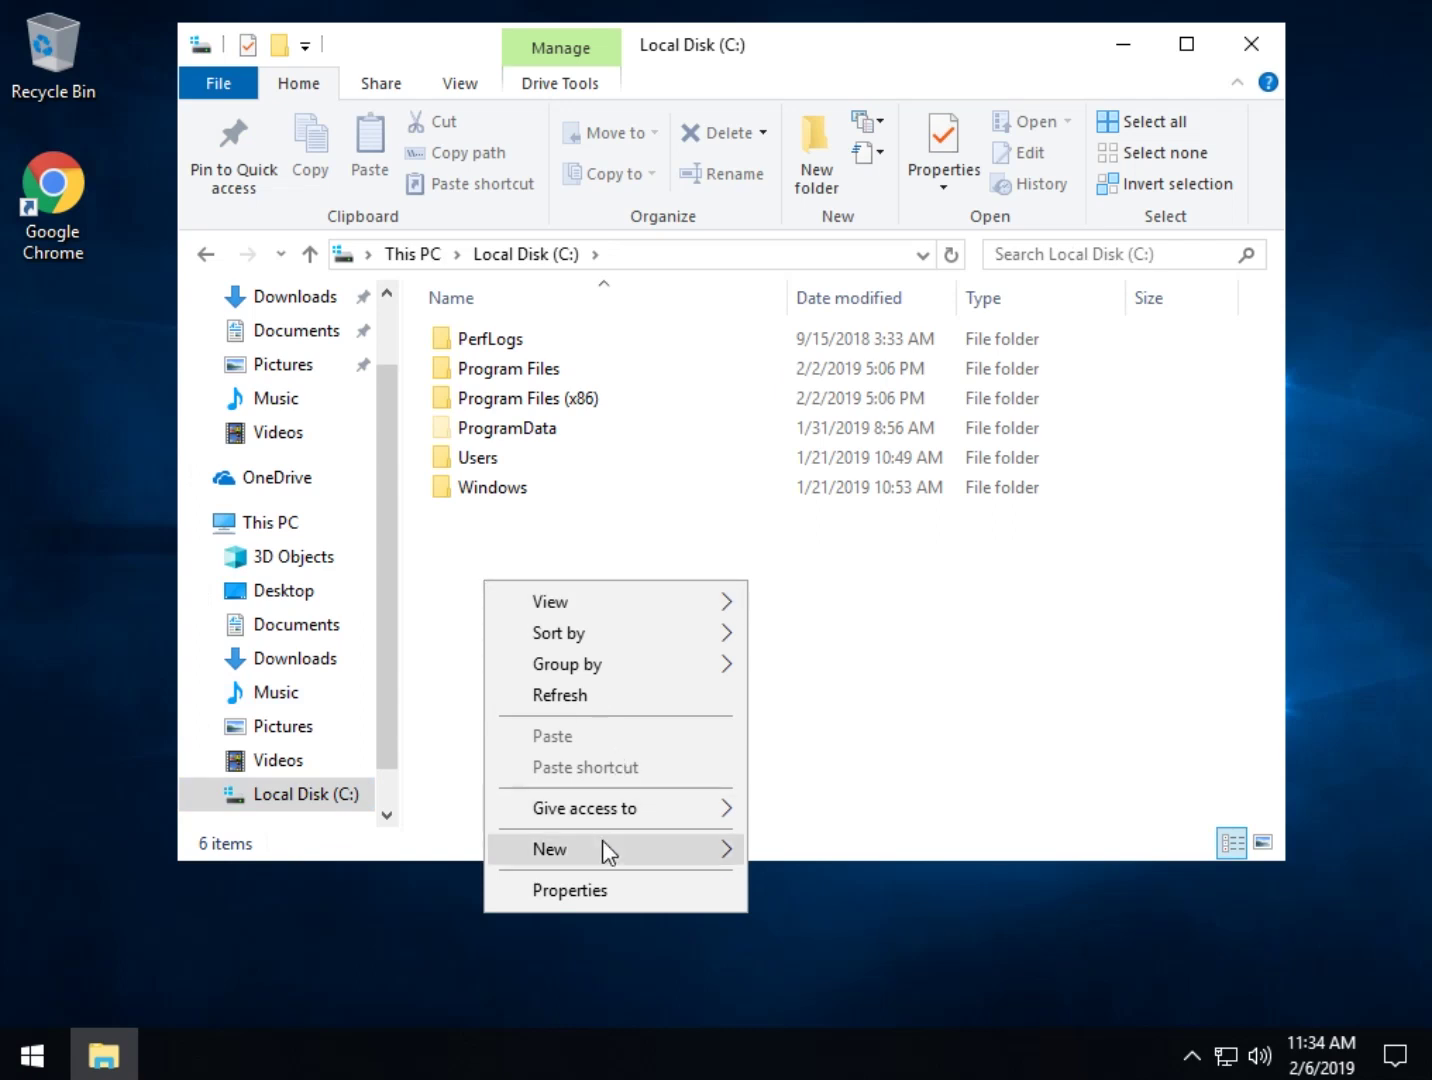
pyautogui.moveTo(703, 866)
pyautogui.click(828, 856)
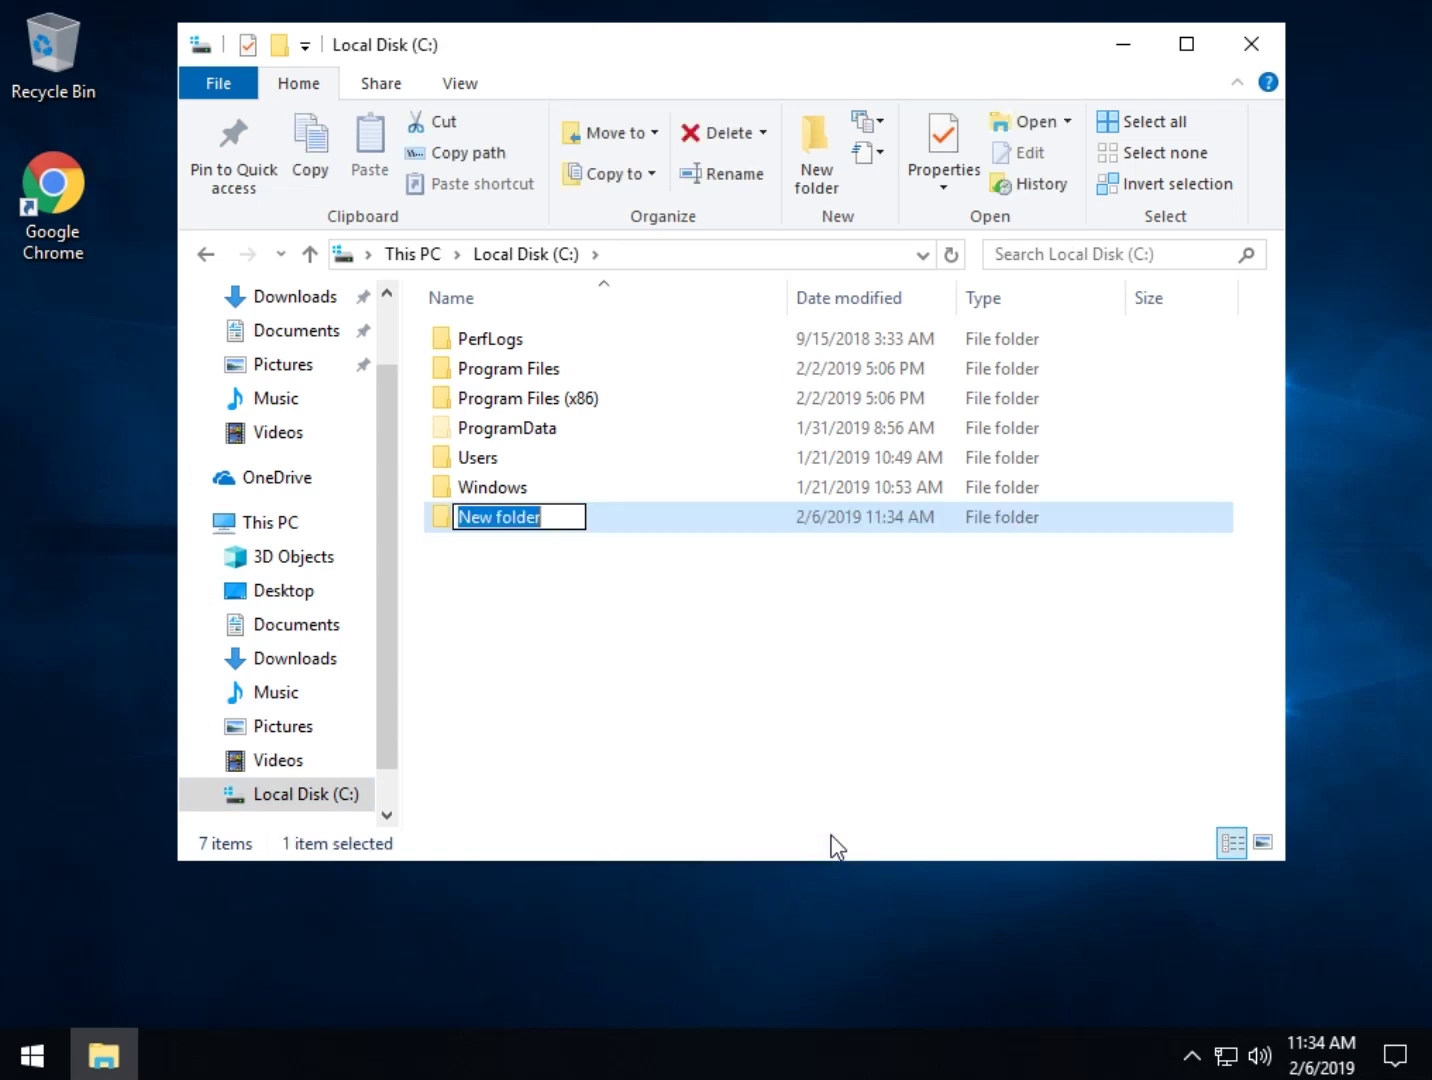
pyautogui.write('T')
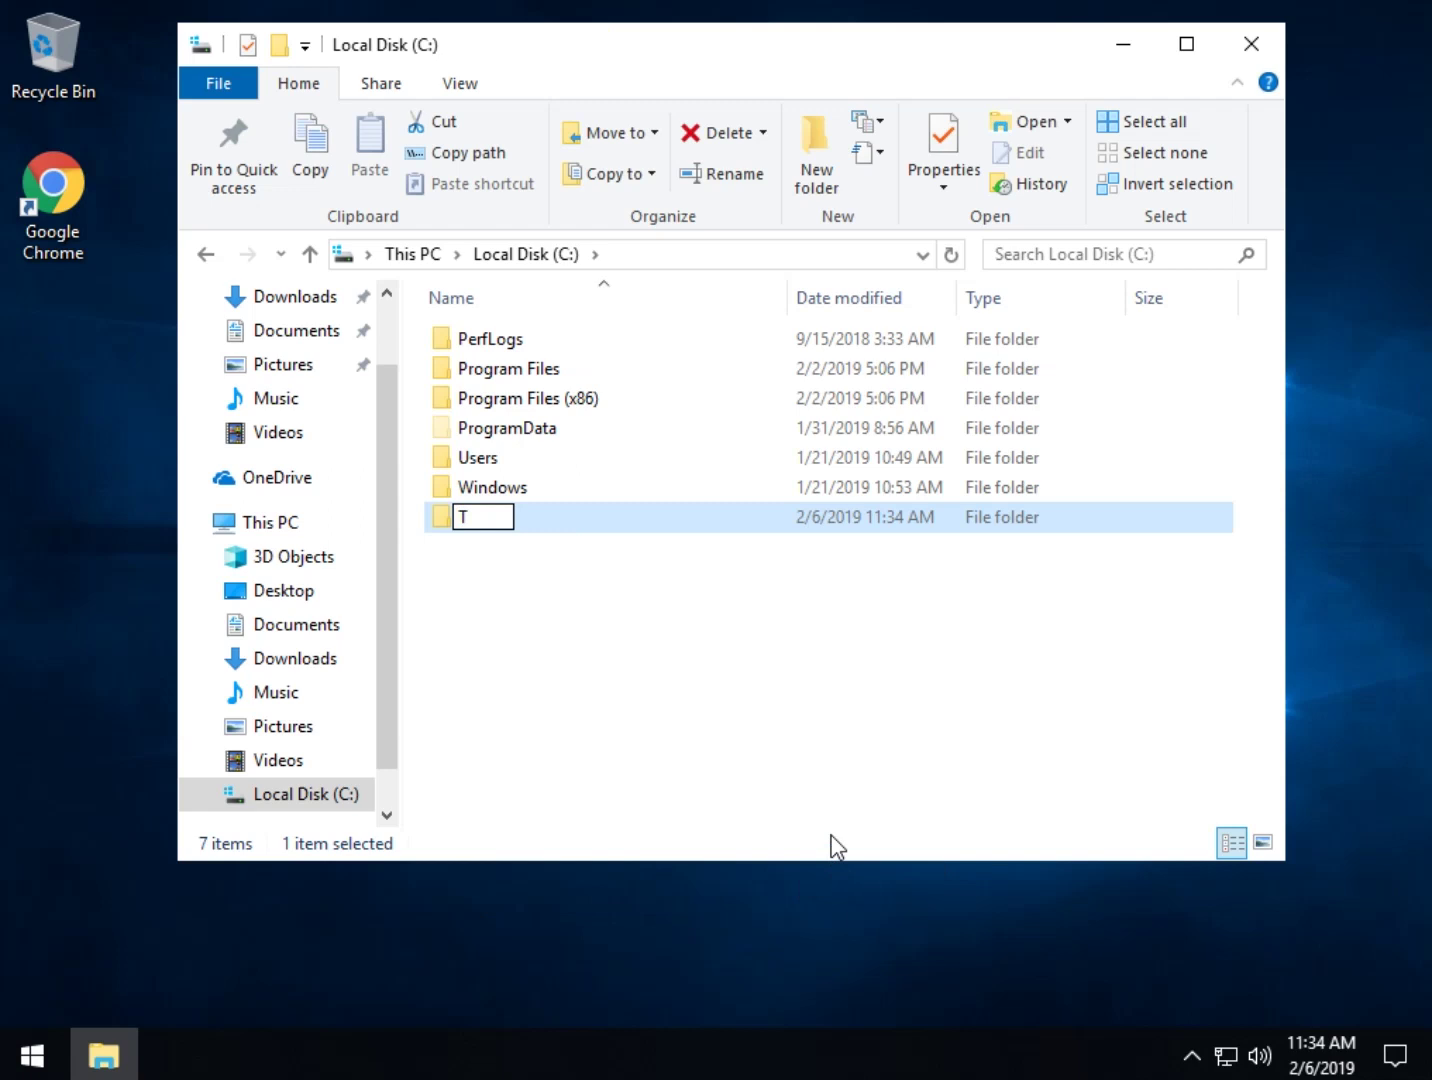
pyautogui.write('ASK')
pyautogui.press('BackSpace')
pyautogui.press('BackSpace')
pyautogui.press('BackSpace')
pyautogui.press('BackSpace')
pyautogui.write('Taskbar')
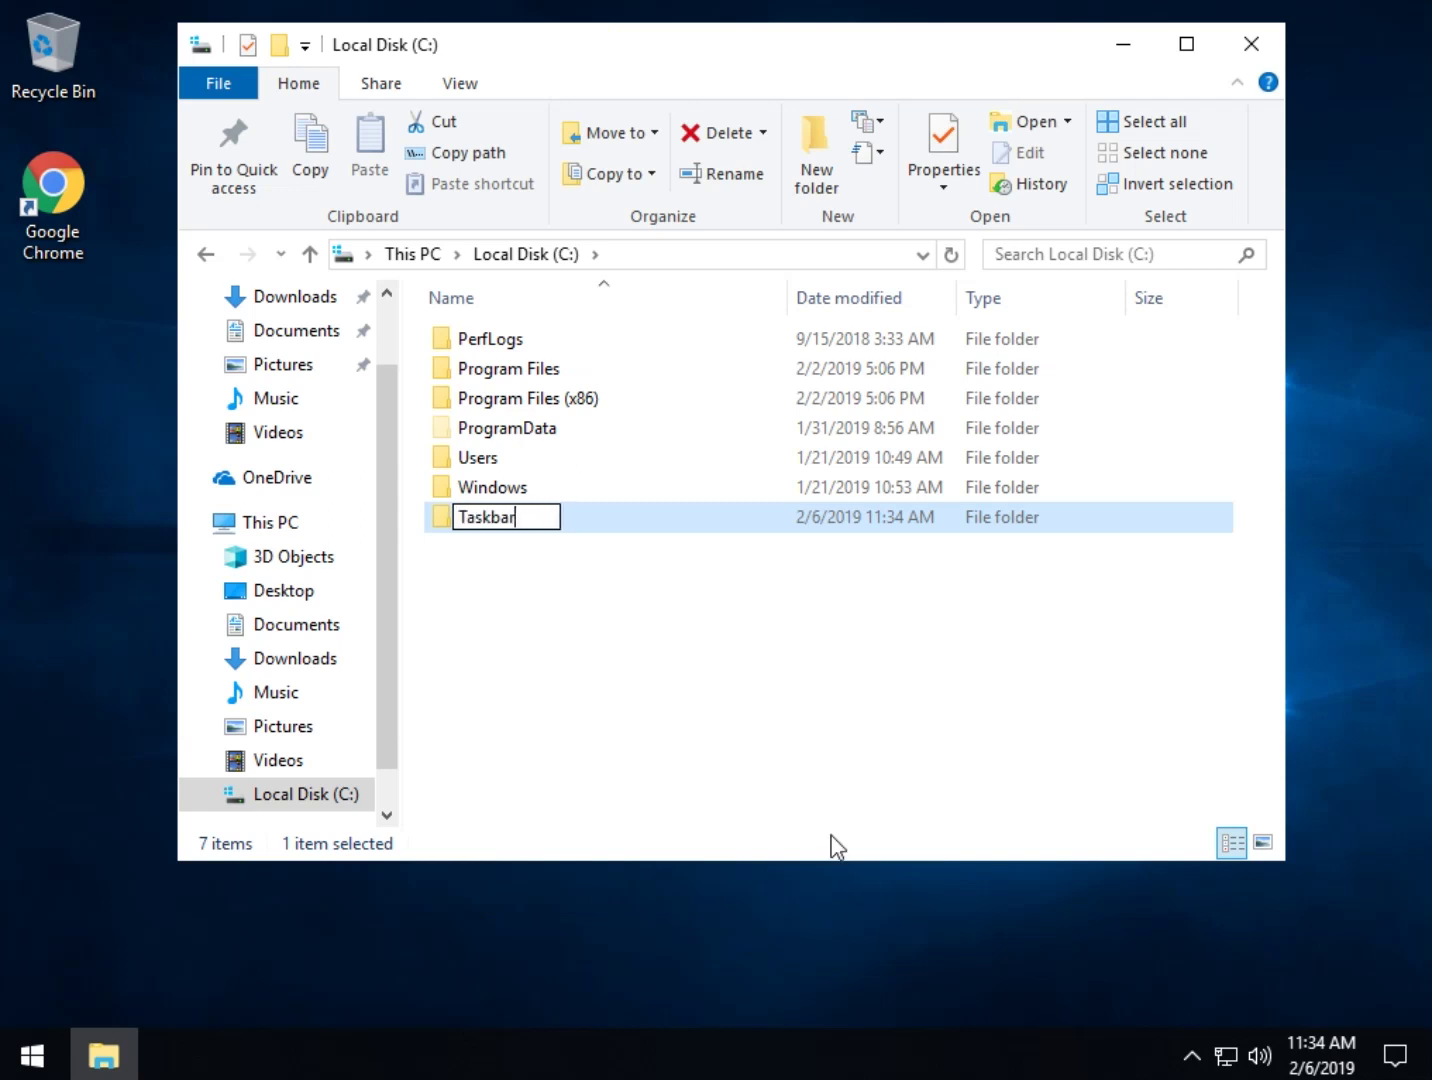
pyautogui.press('Return')
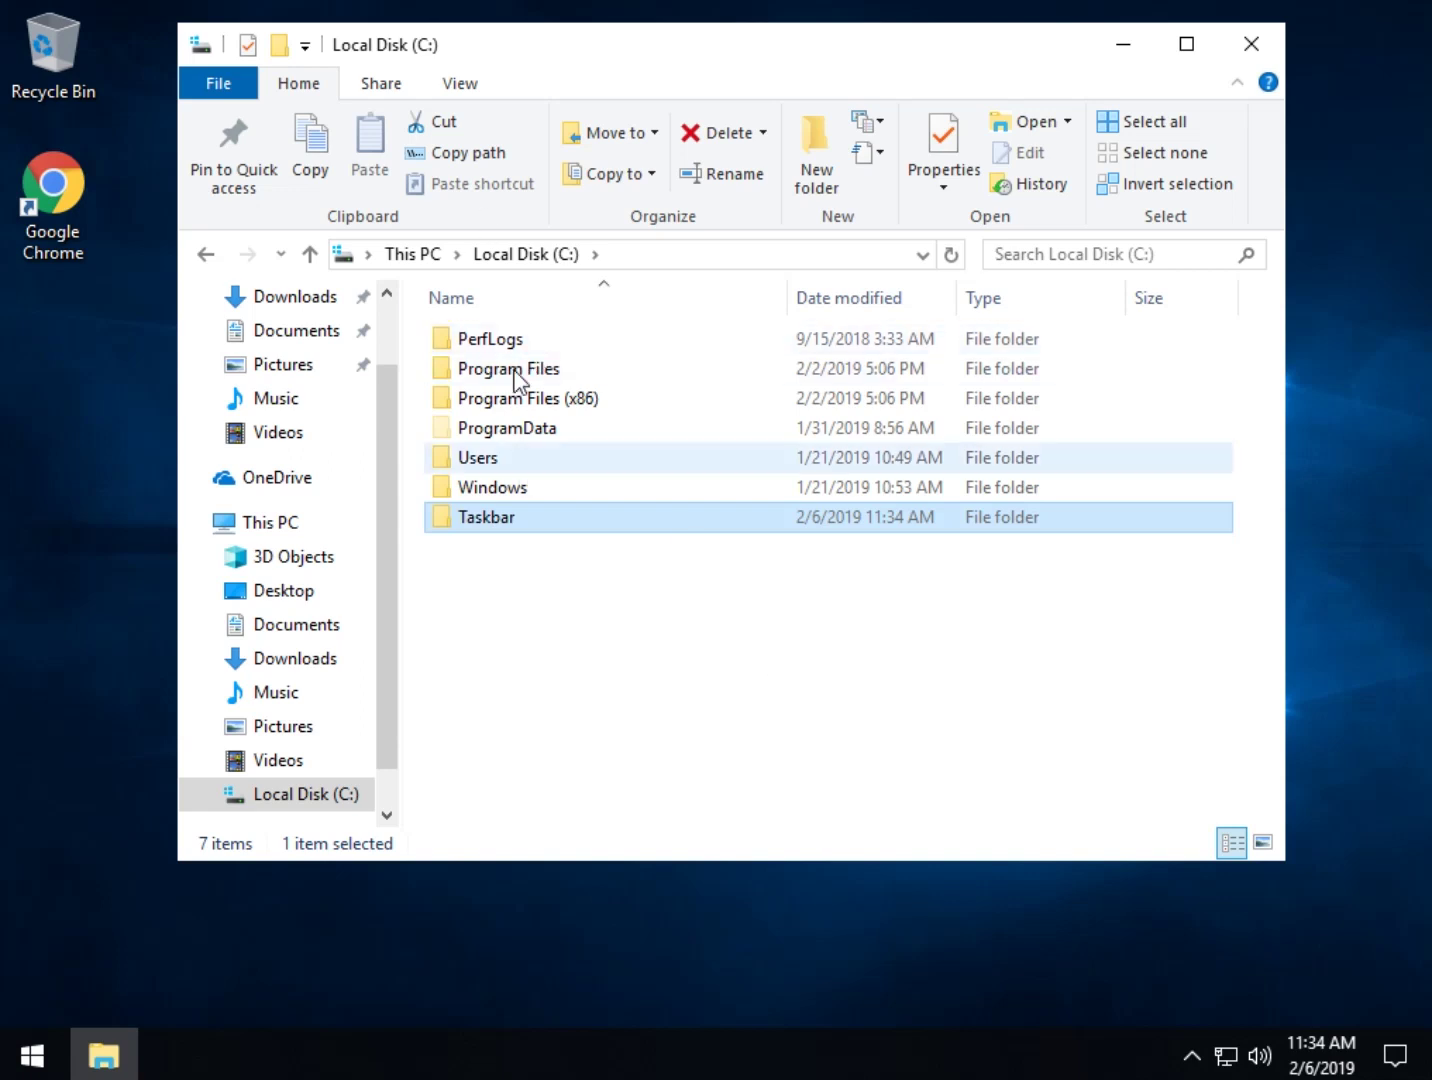
# Step: Minimize Explorer and add a new taskbar toolbar from the C:\Taskbar folder
pyautogui.click(1121, 43)
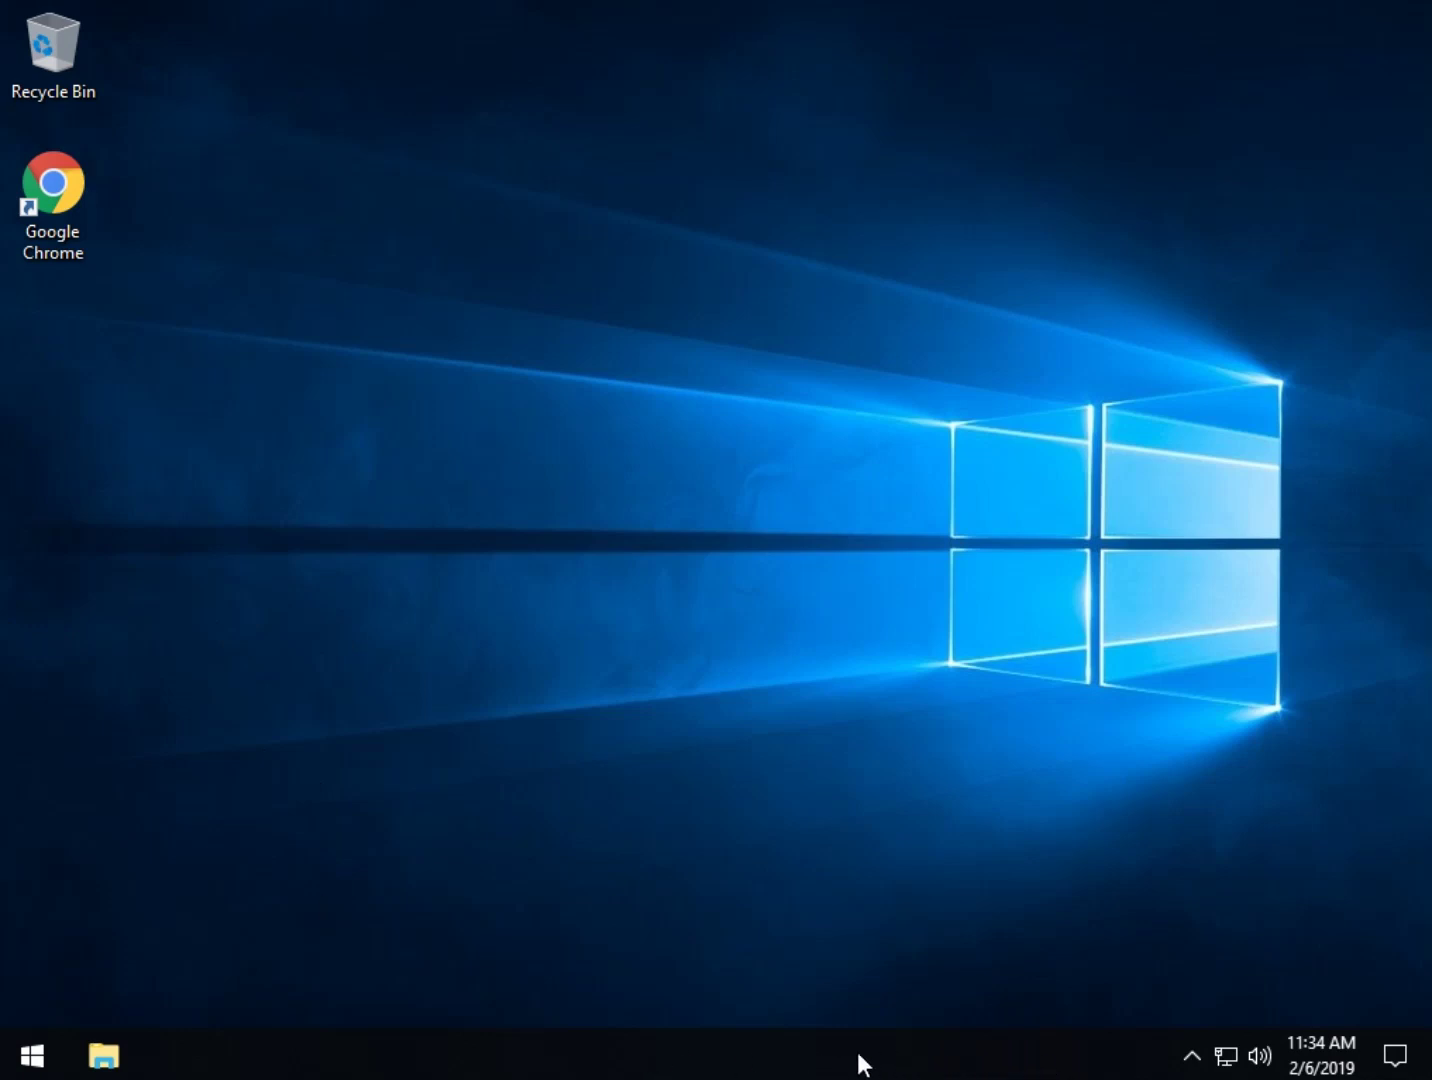
pyautogui.rightClick(863, 1065)
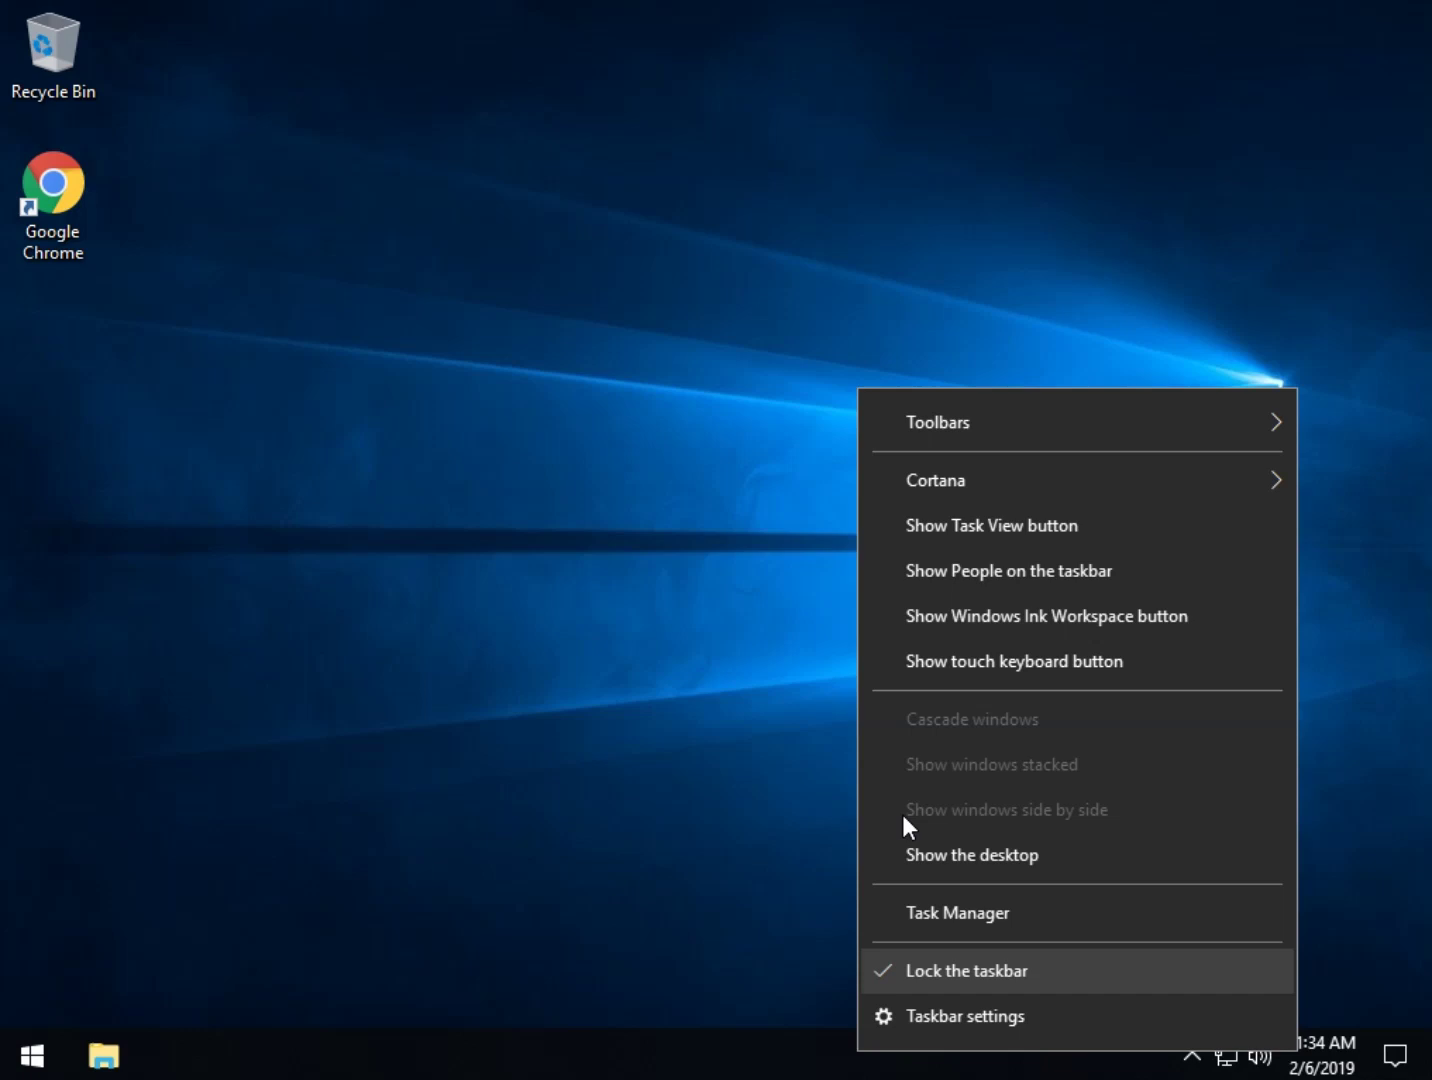
pyautogui.moveTo(1026, 418)
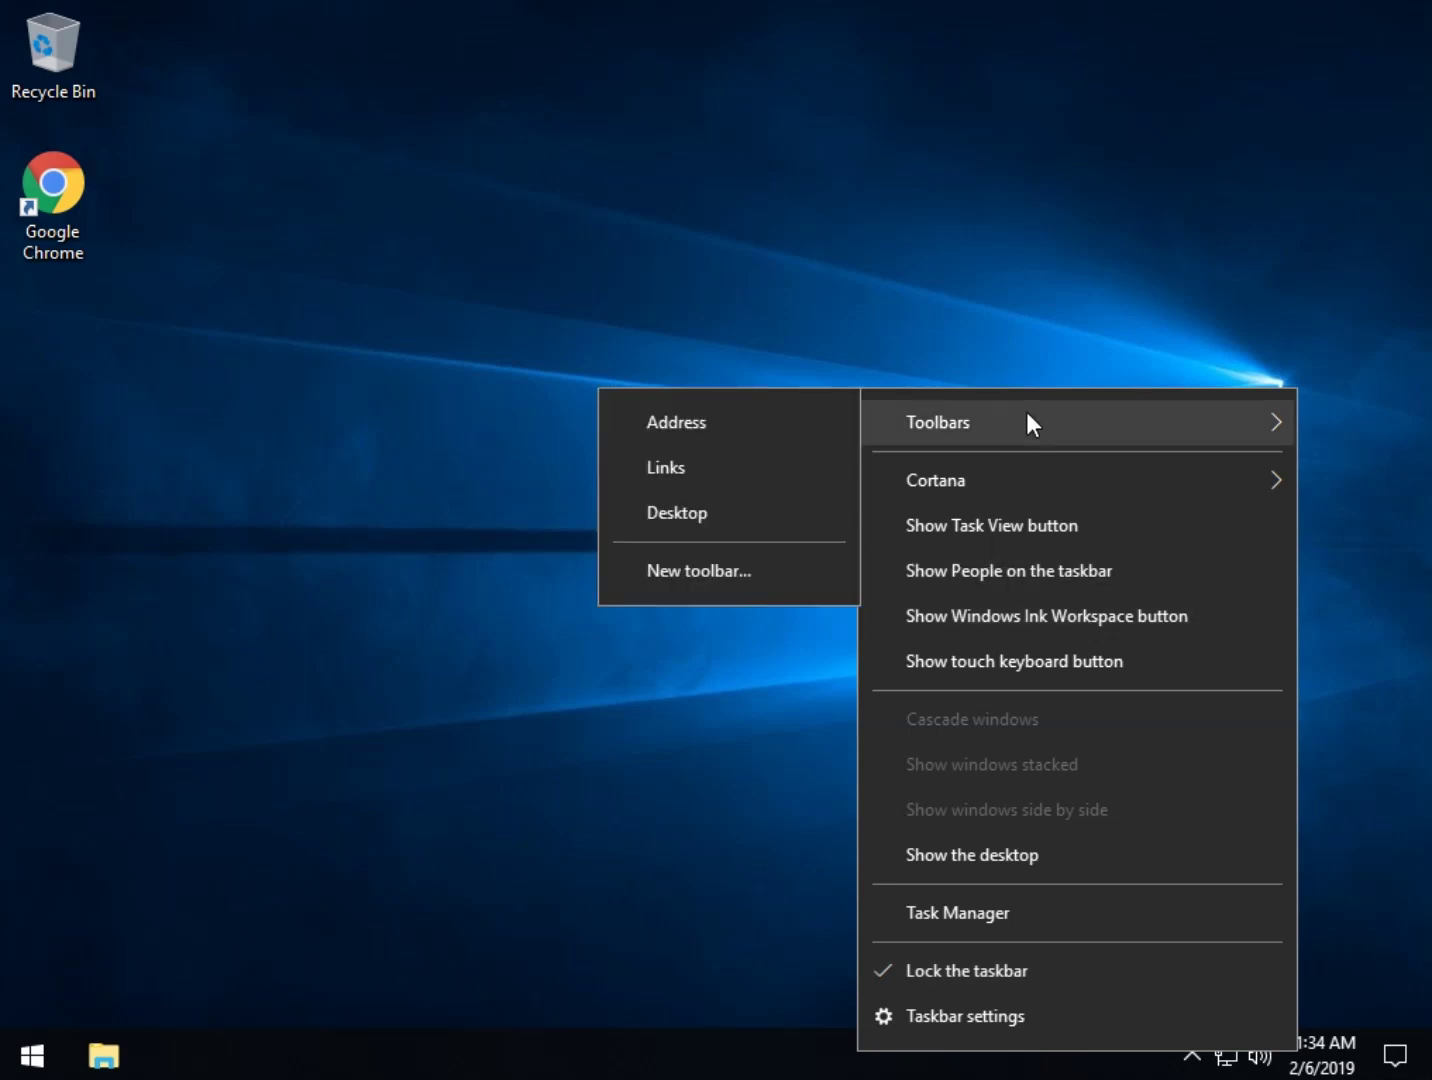
pyautogui.click(694, 570)
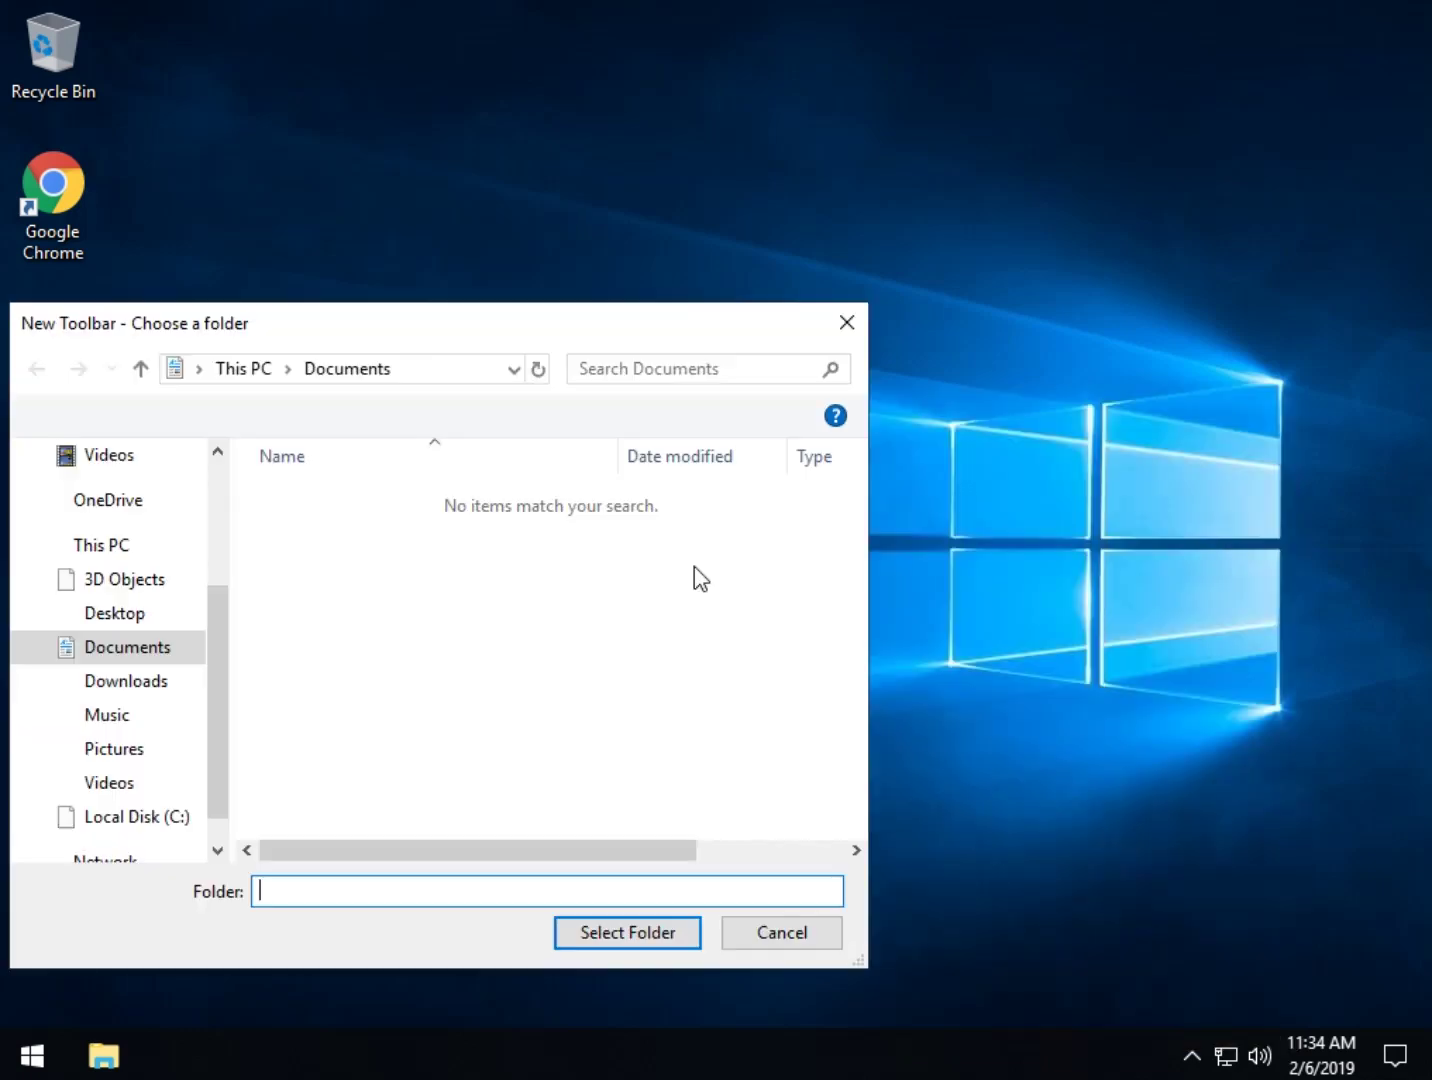
pyautogui.click(35, 816)
pyautogui.click(101, 695)
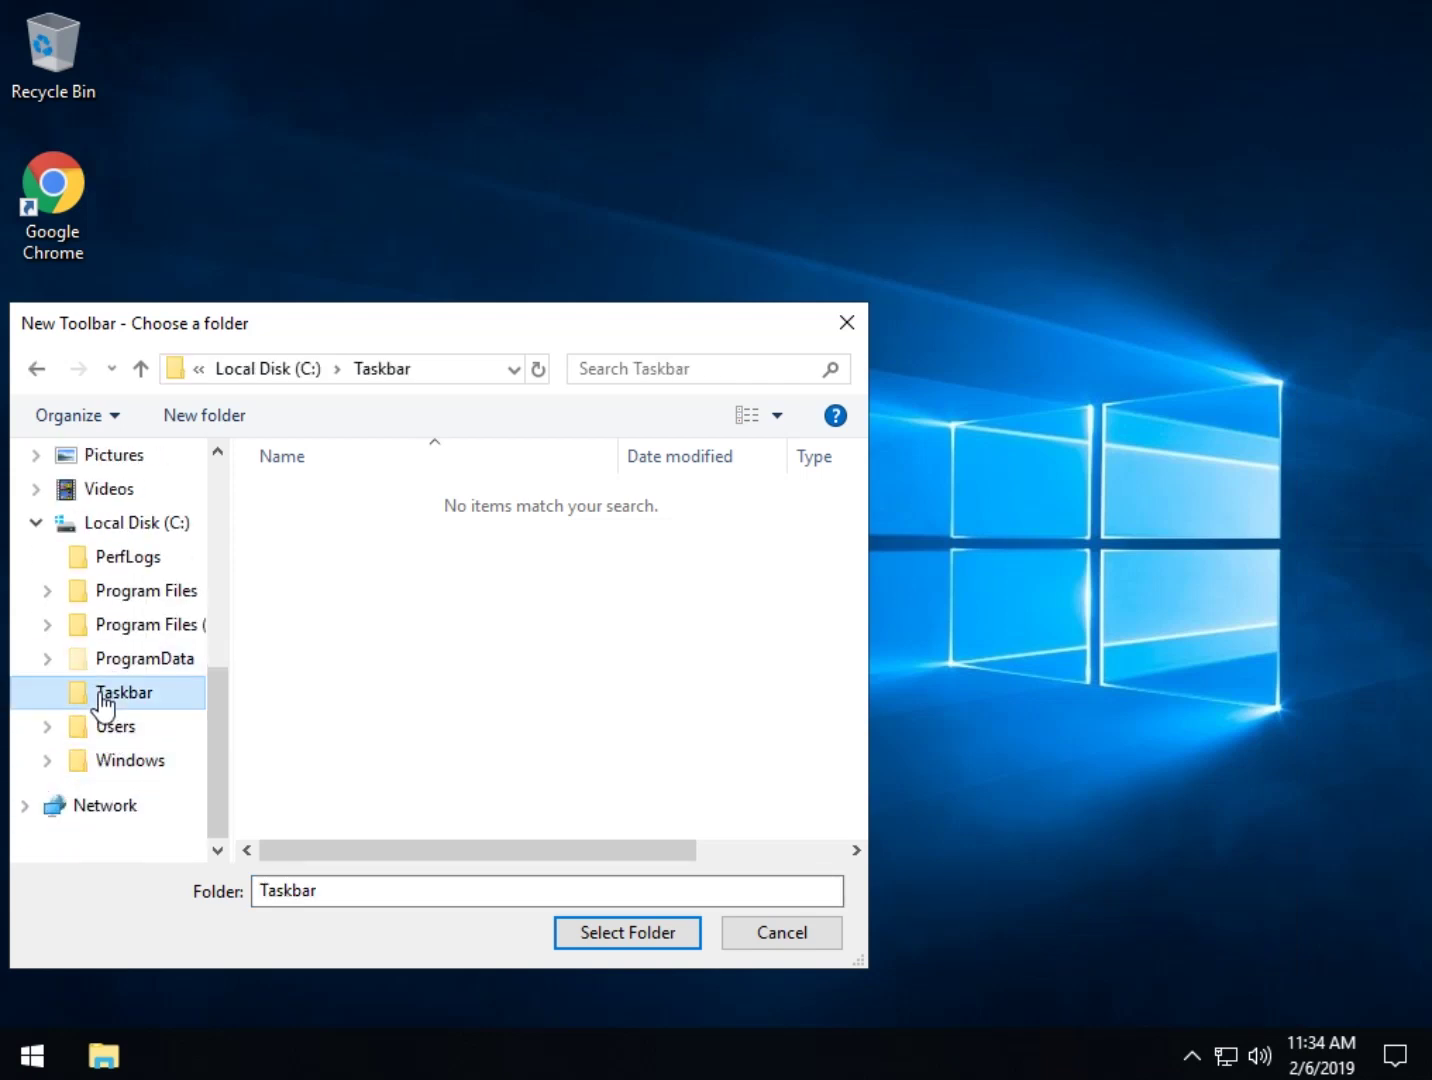
pyautogui.click(679, 938)
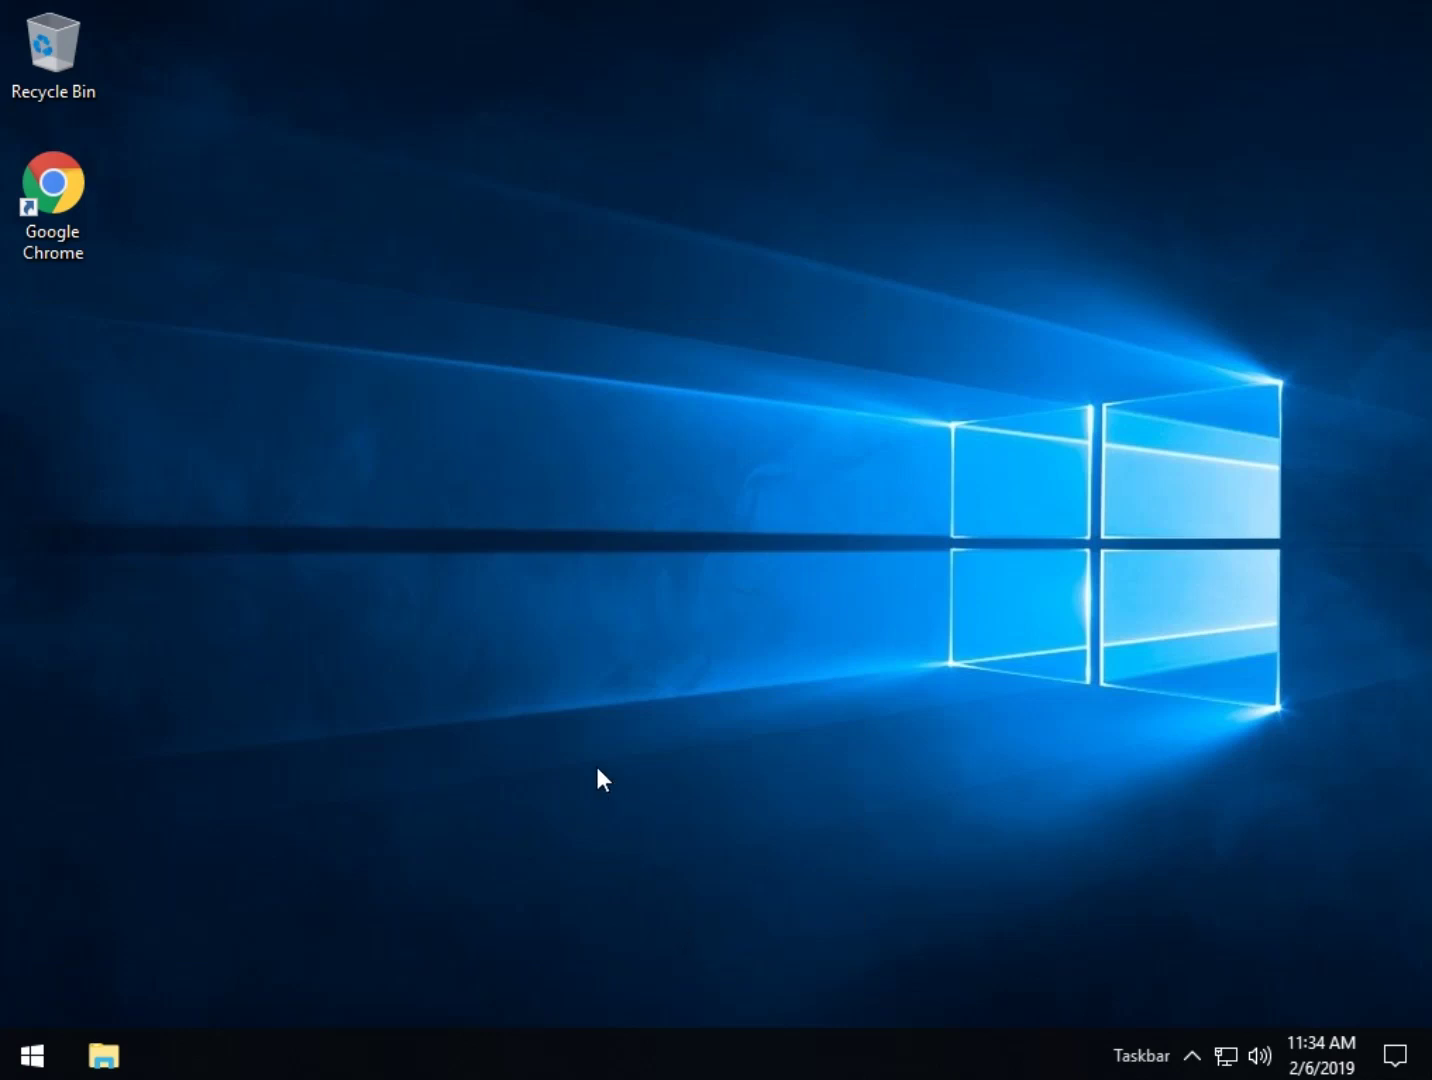
# Step: Add a second New toolbar from the same C:\Taskbar folder
pyautogui.rightClick(696, 446)
pyautogui.rightClick(709, 1068)
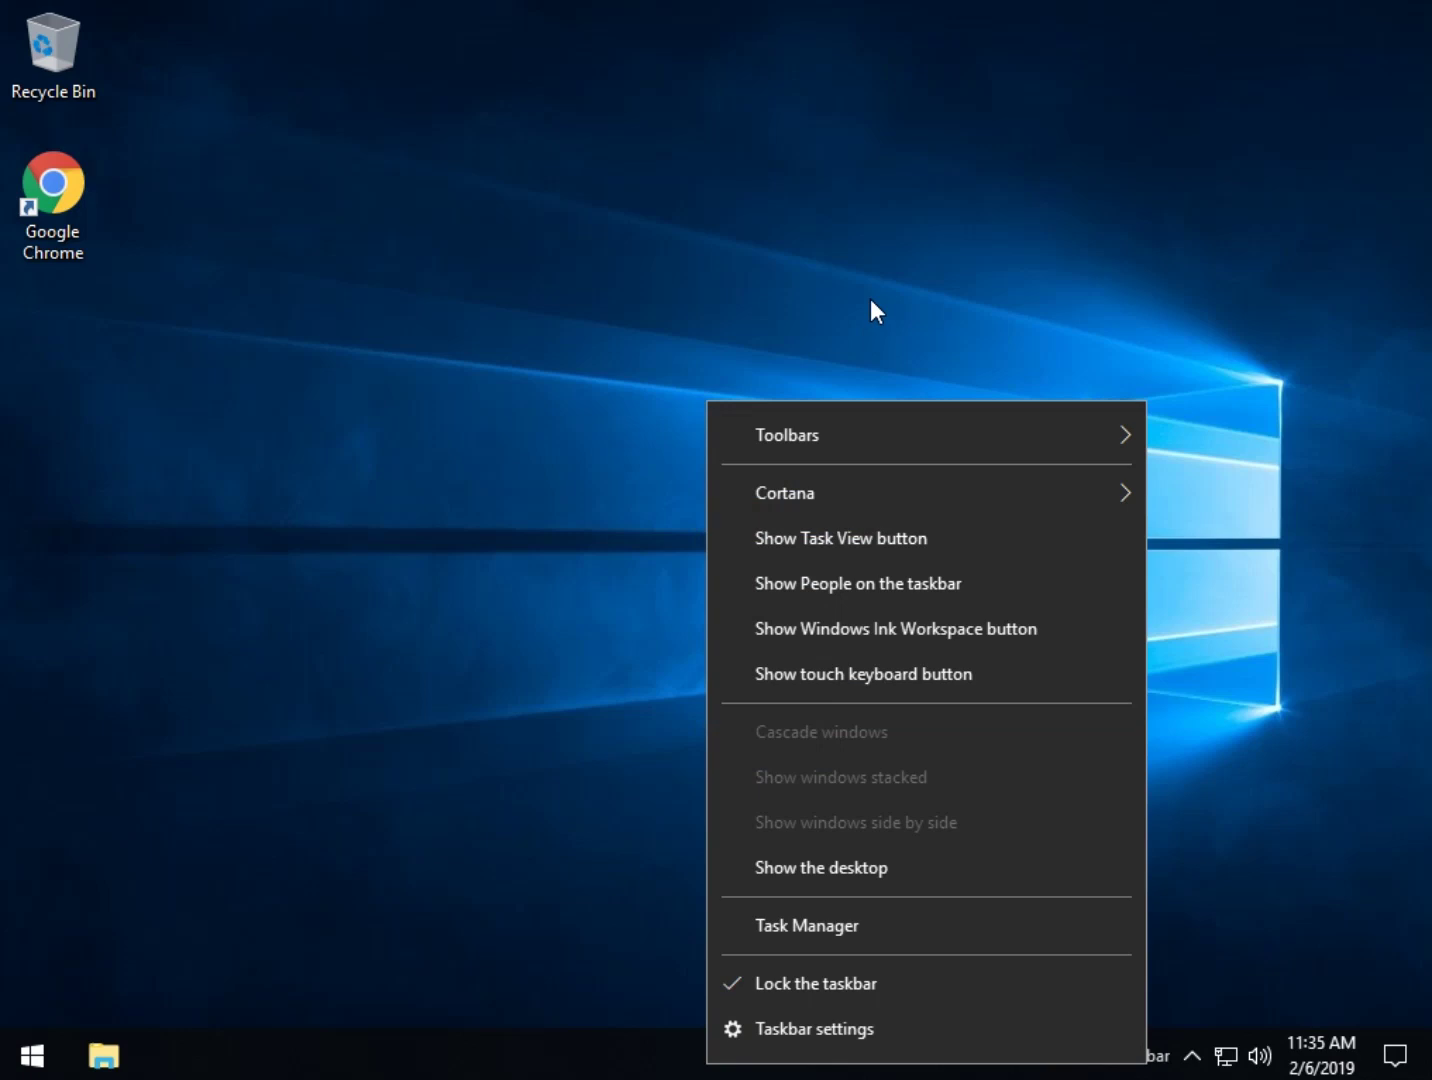
pyautogui.moveTo(1111, 426)
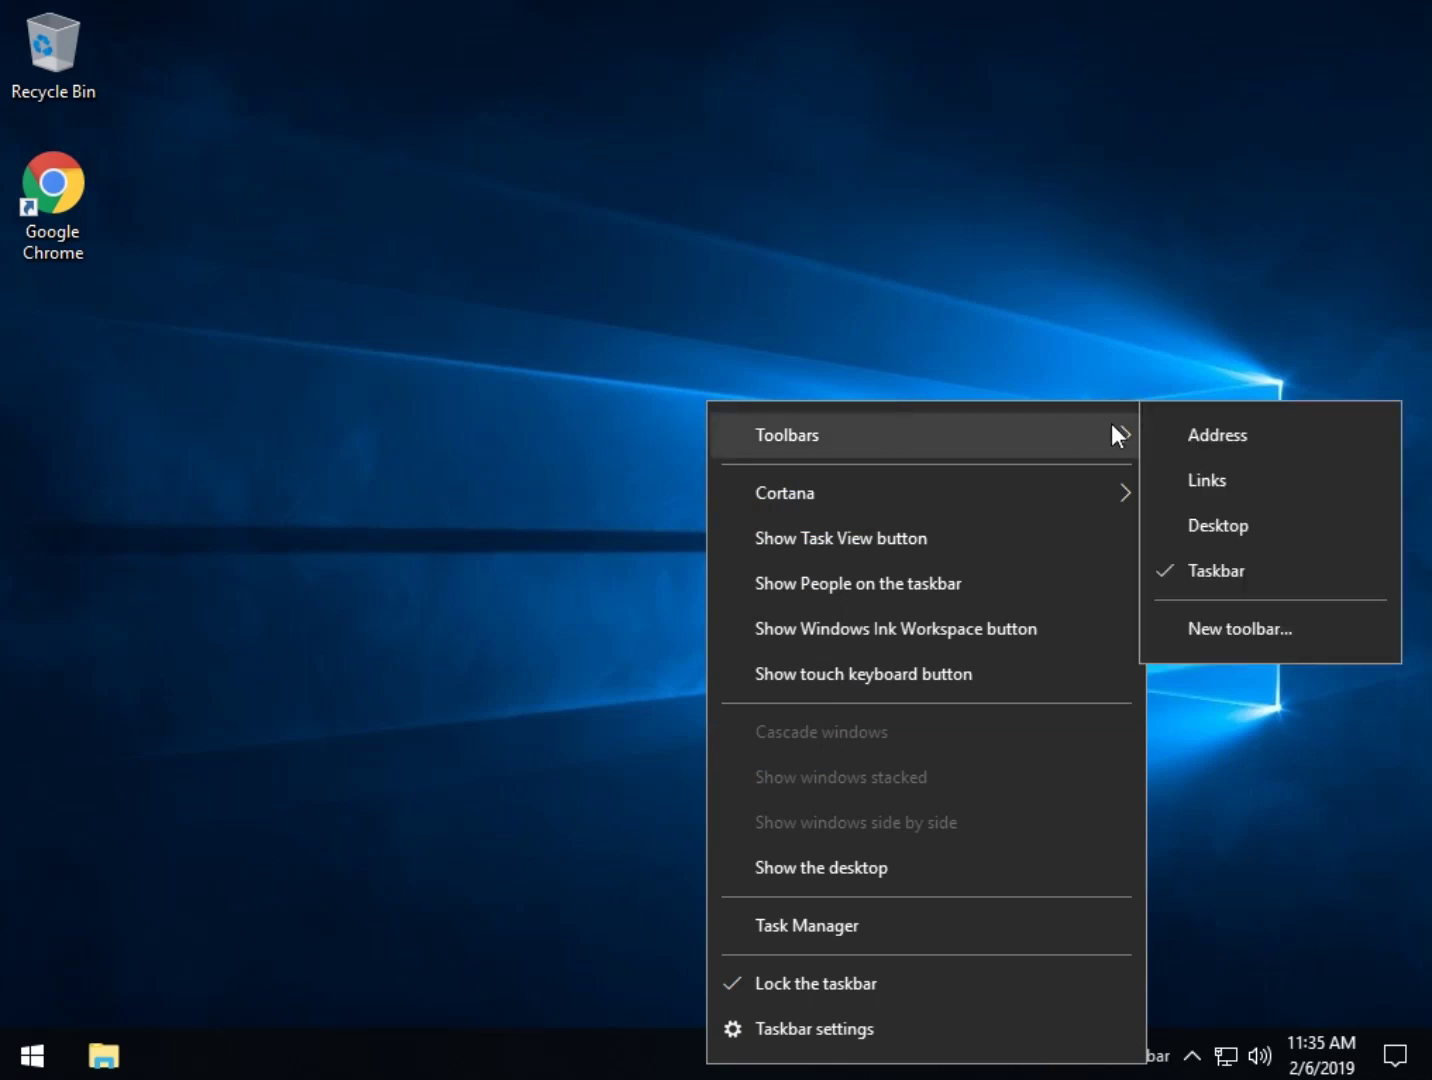
pyautogui.click(1283, 627)
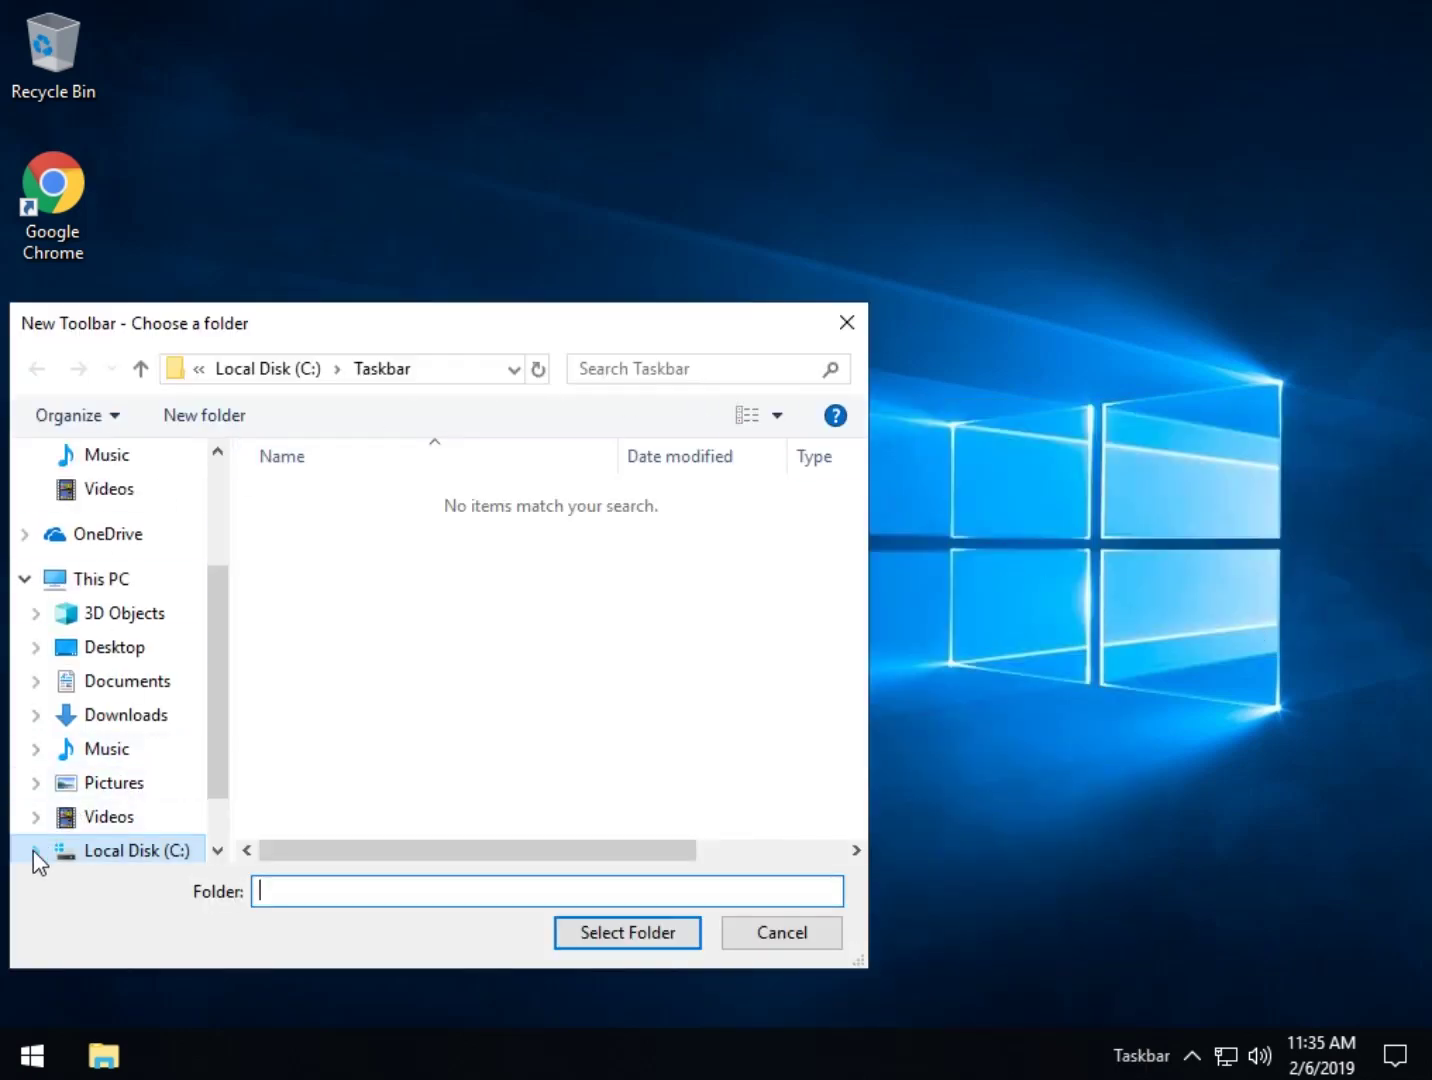
pyautogui.click(35, 850)
pyautogui.click(115, 765)
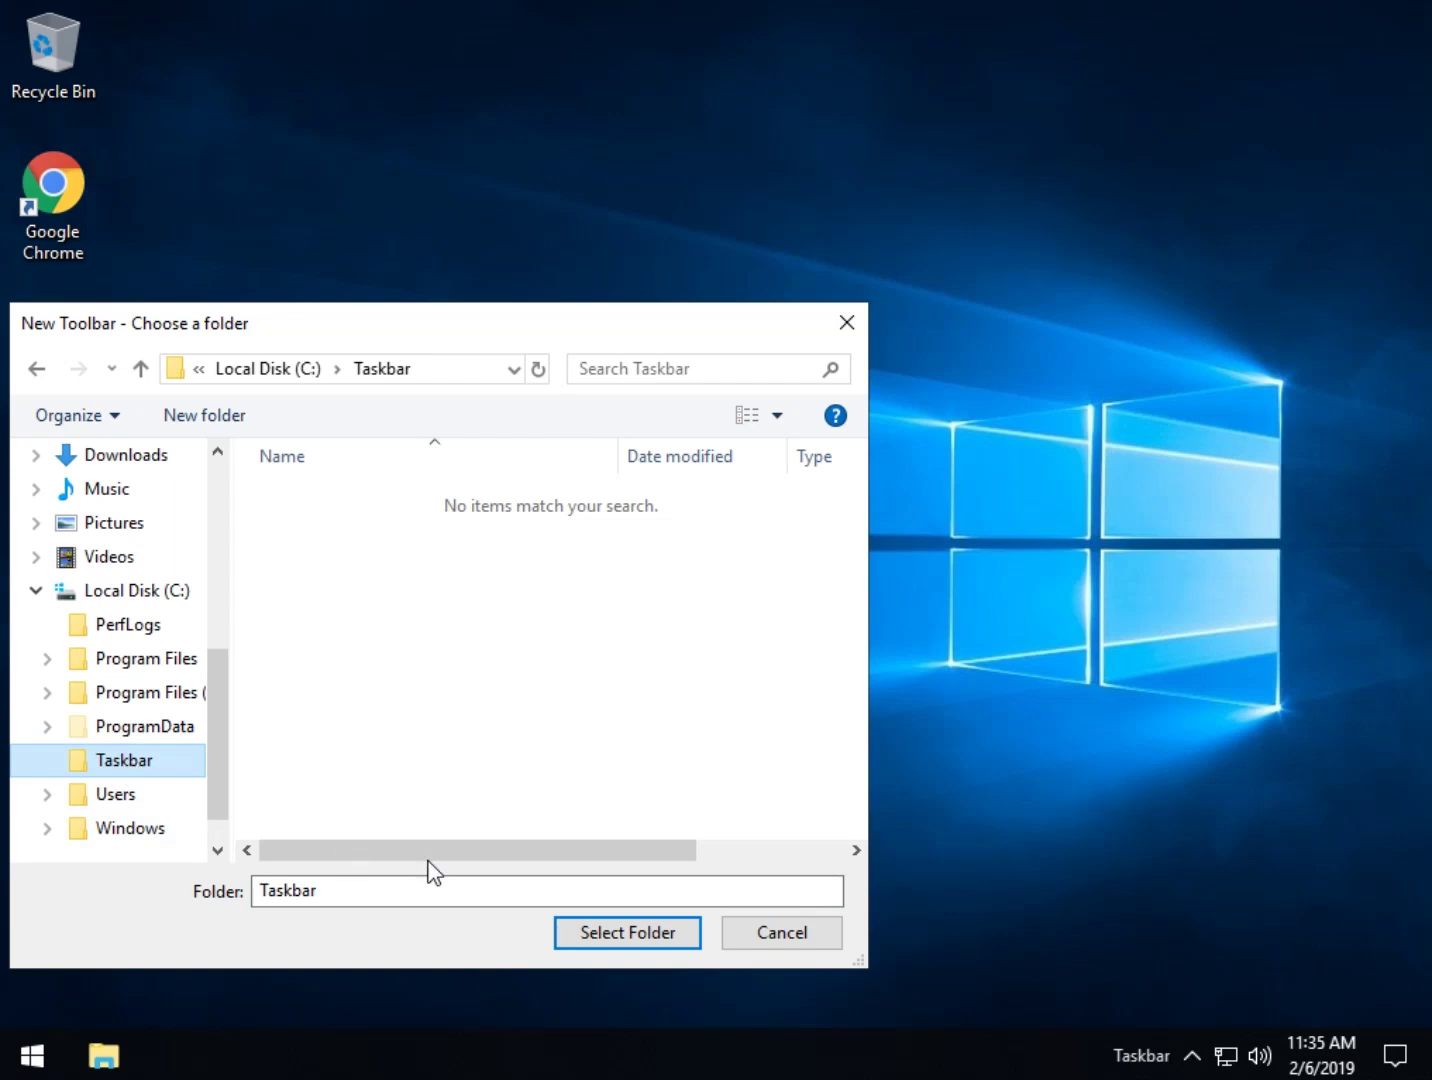
pyautogui.click(590, 933)
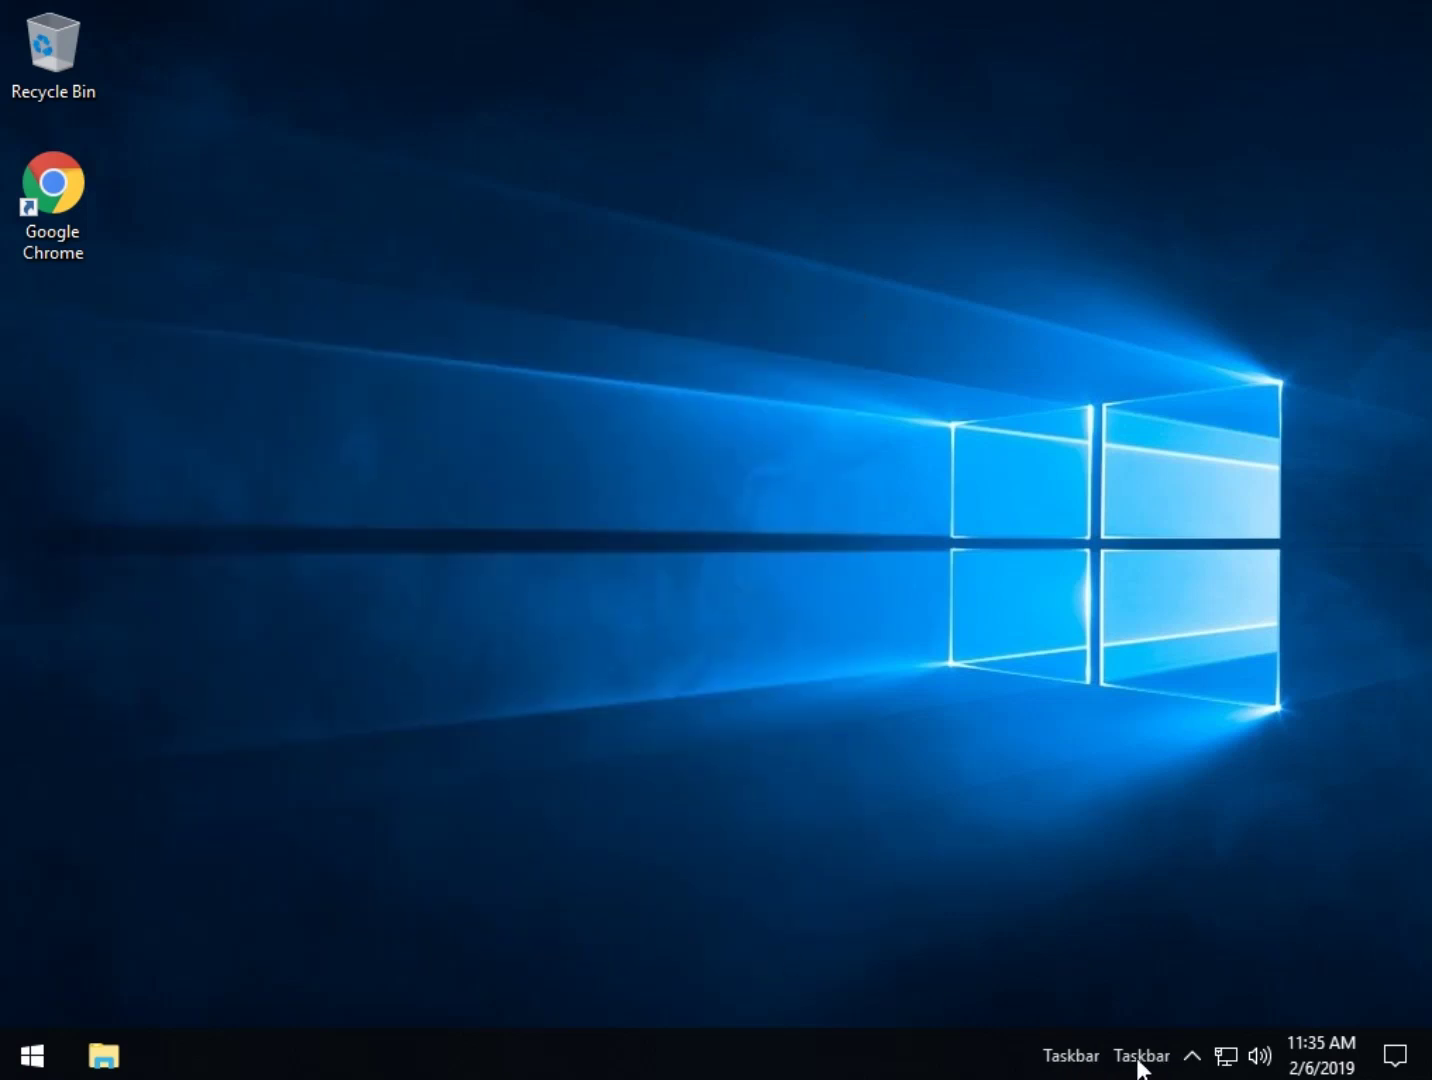
# Step: Uncheck 'Lock the taskbar' in the taskbar's context menu
pyautogui.rightClick(773, 1046)
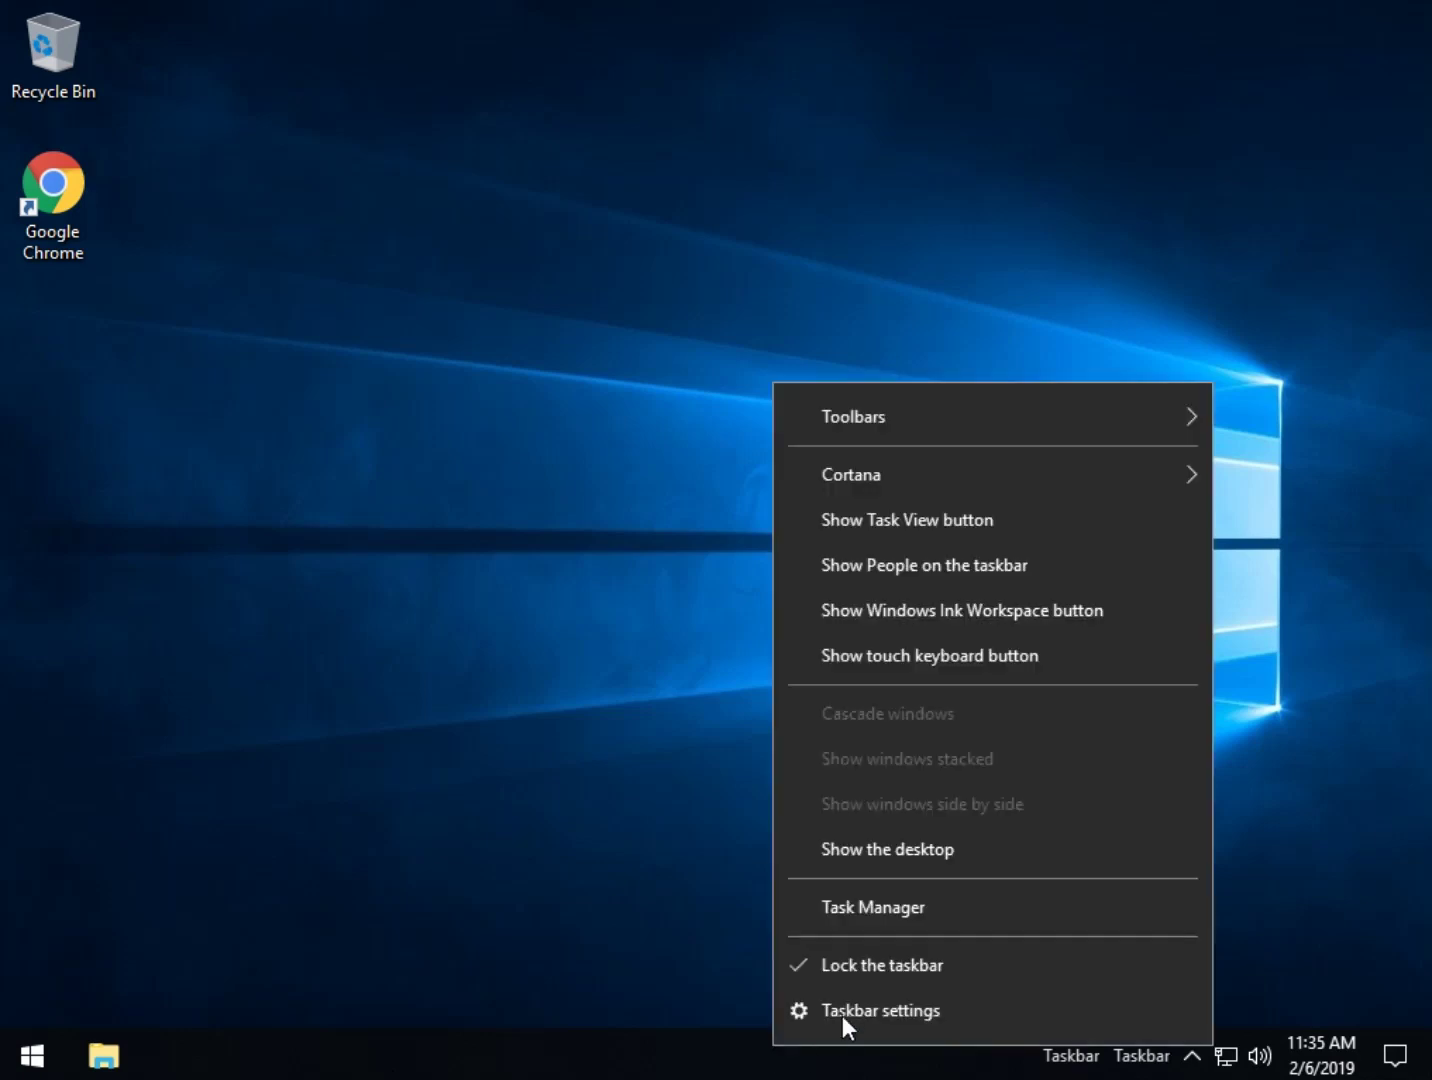
pyautogui.click(867, 967)
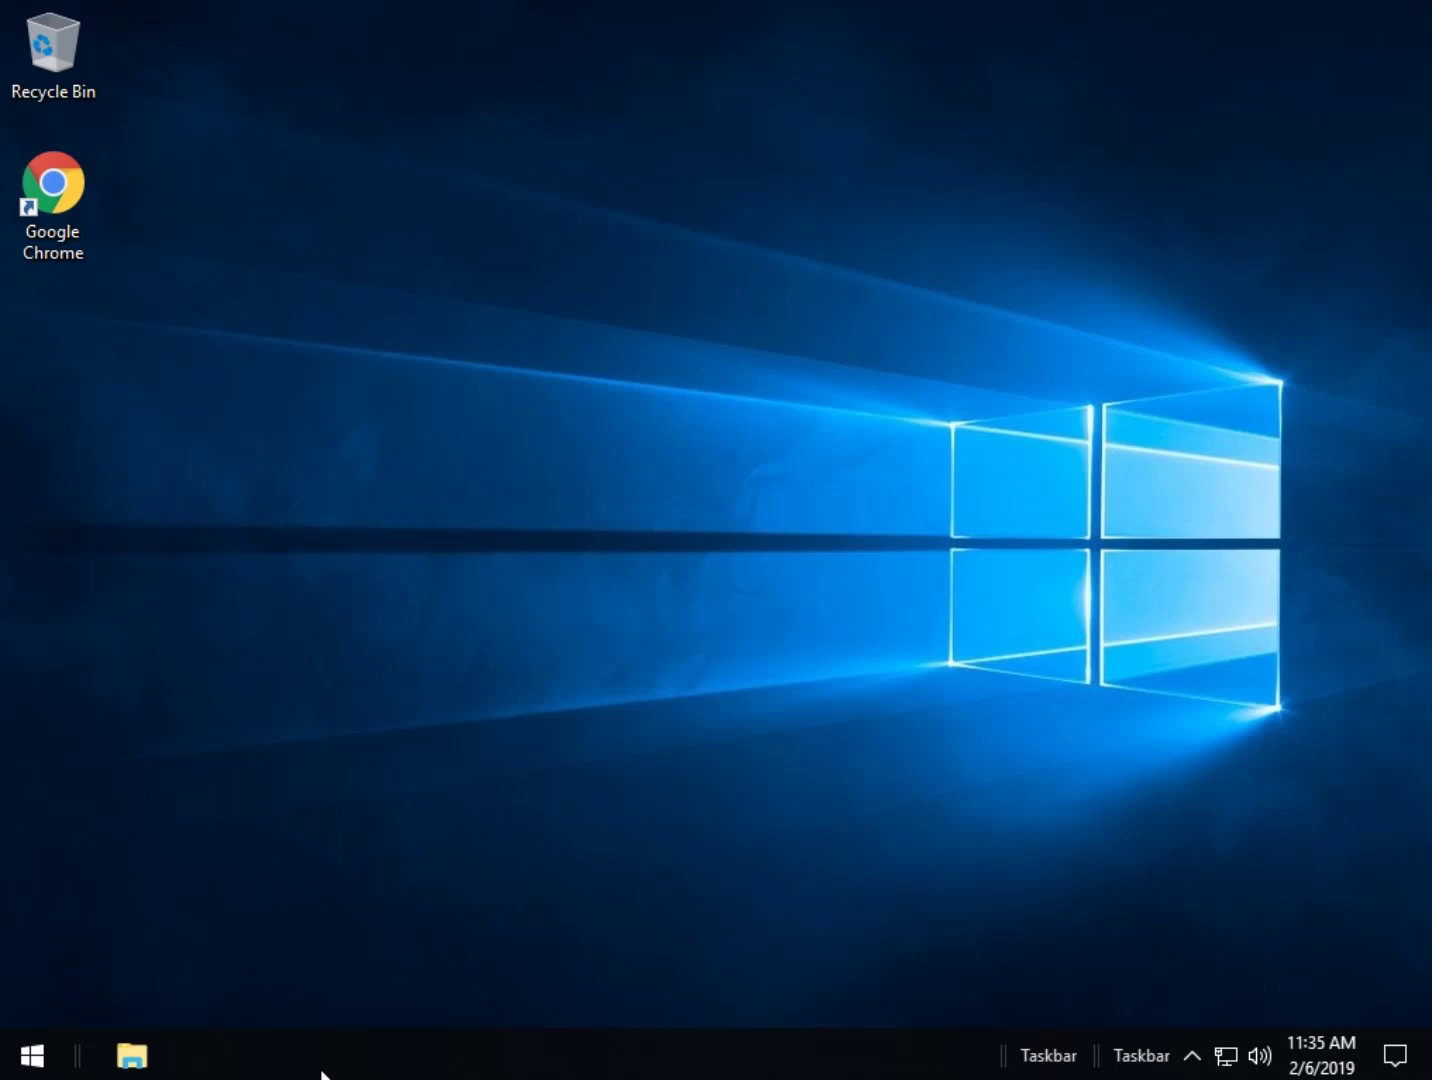
# Step: Drag one Taskbar toolbar to the far left and widen it to centre the icons
pyautogui.moveTo(133, 1062)
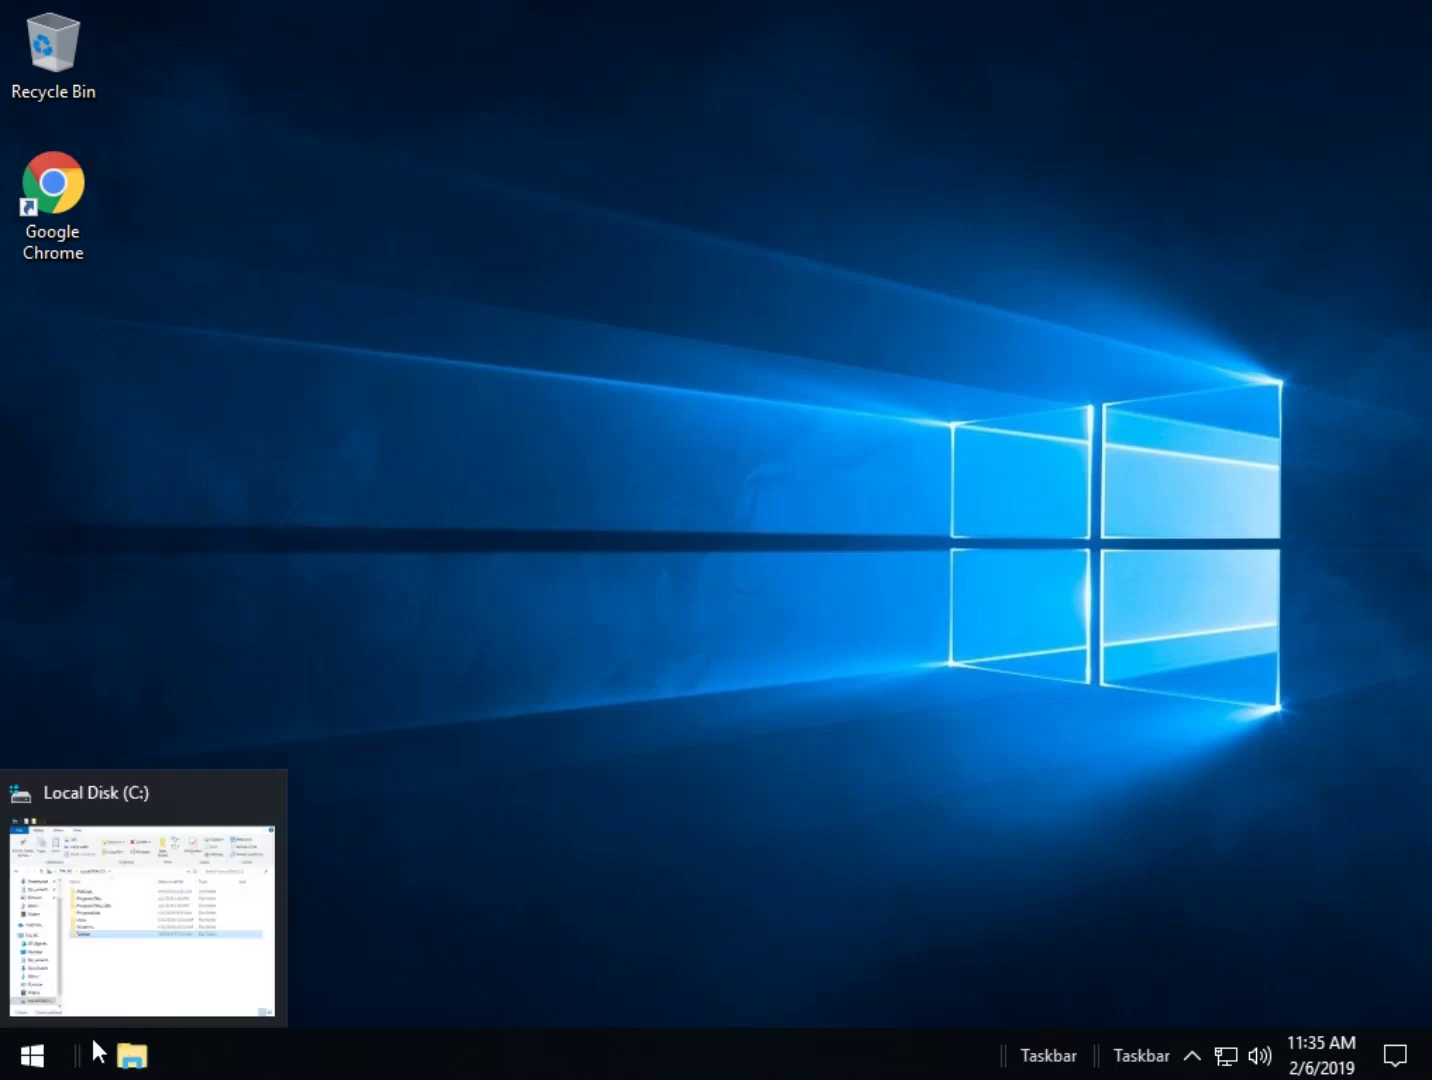
pyautogui.moveTo(1063, 1068); pyautogui.dragTo(75, 1054)
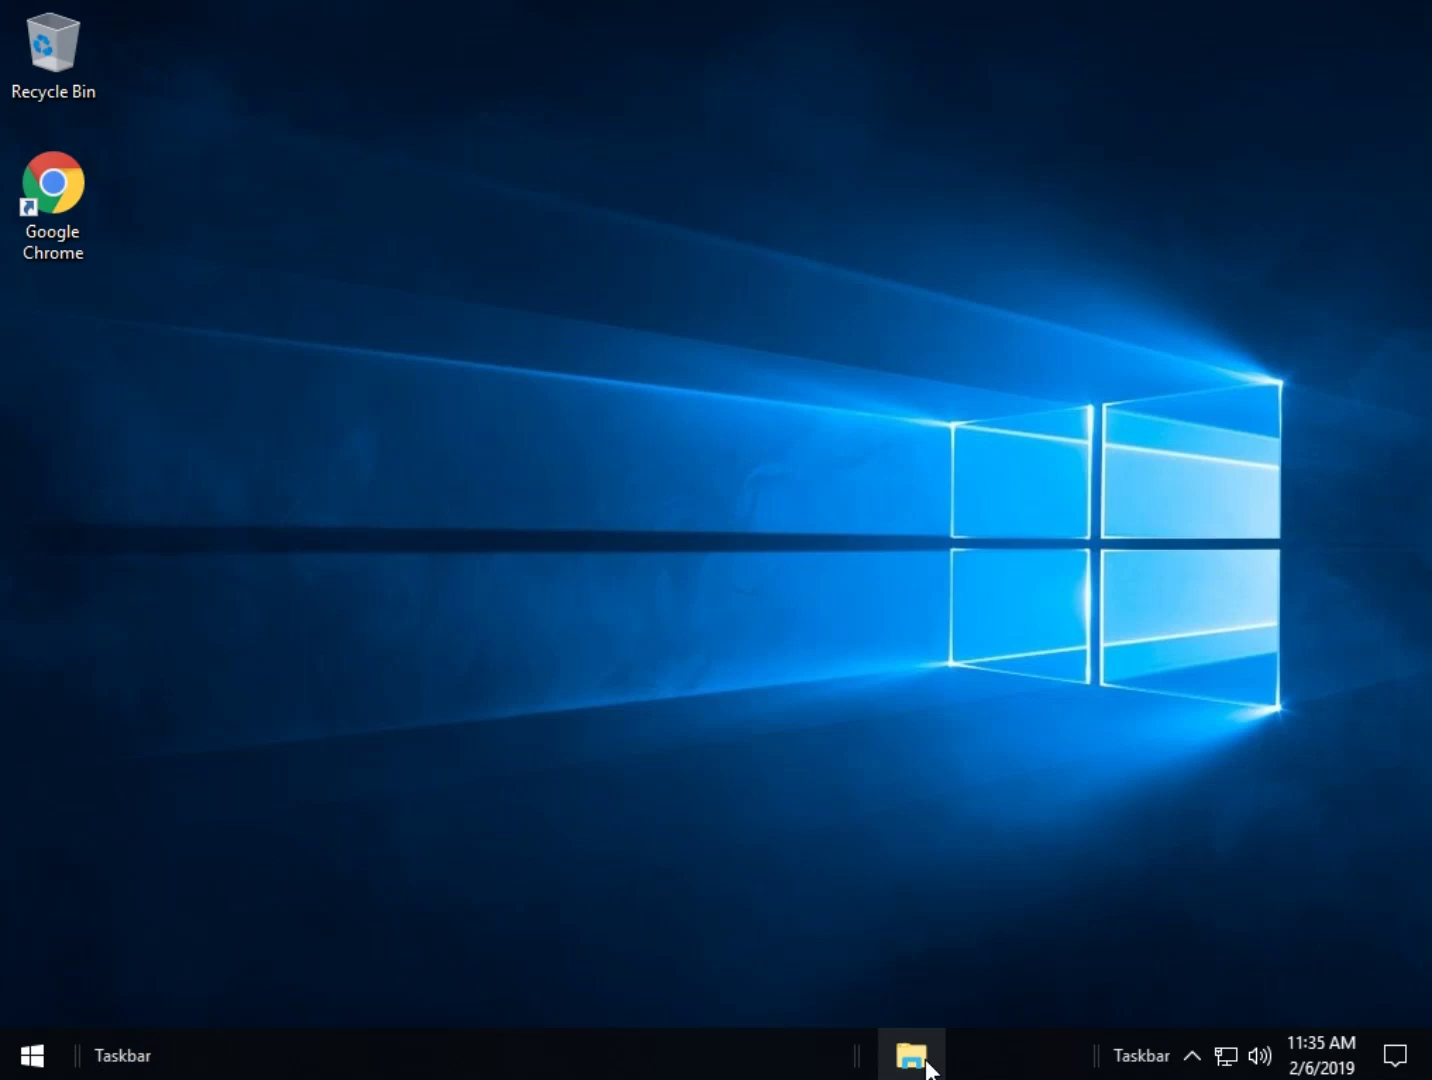
pyautogui.moveTo(929, 1068)
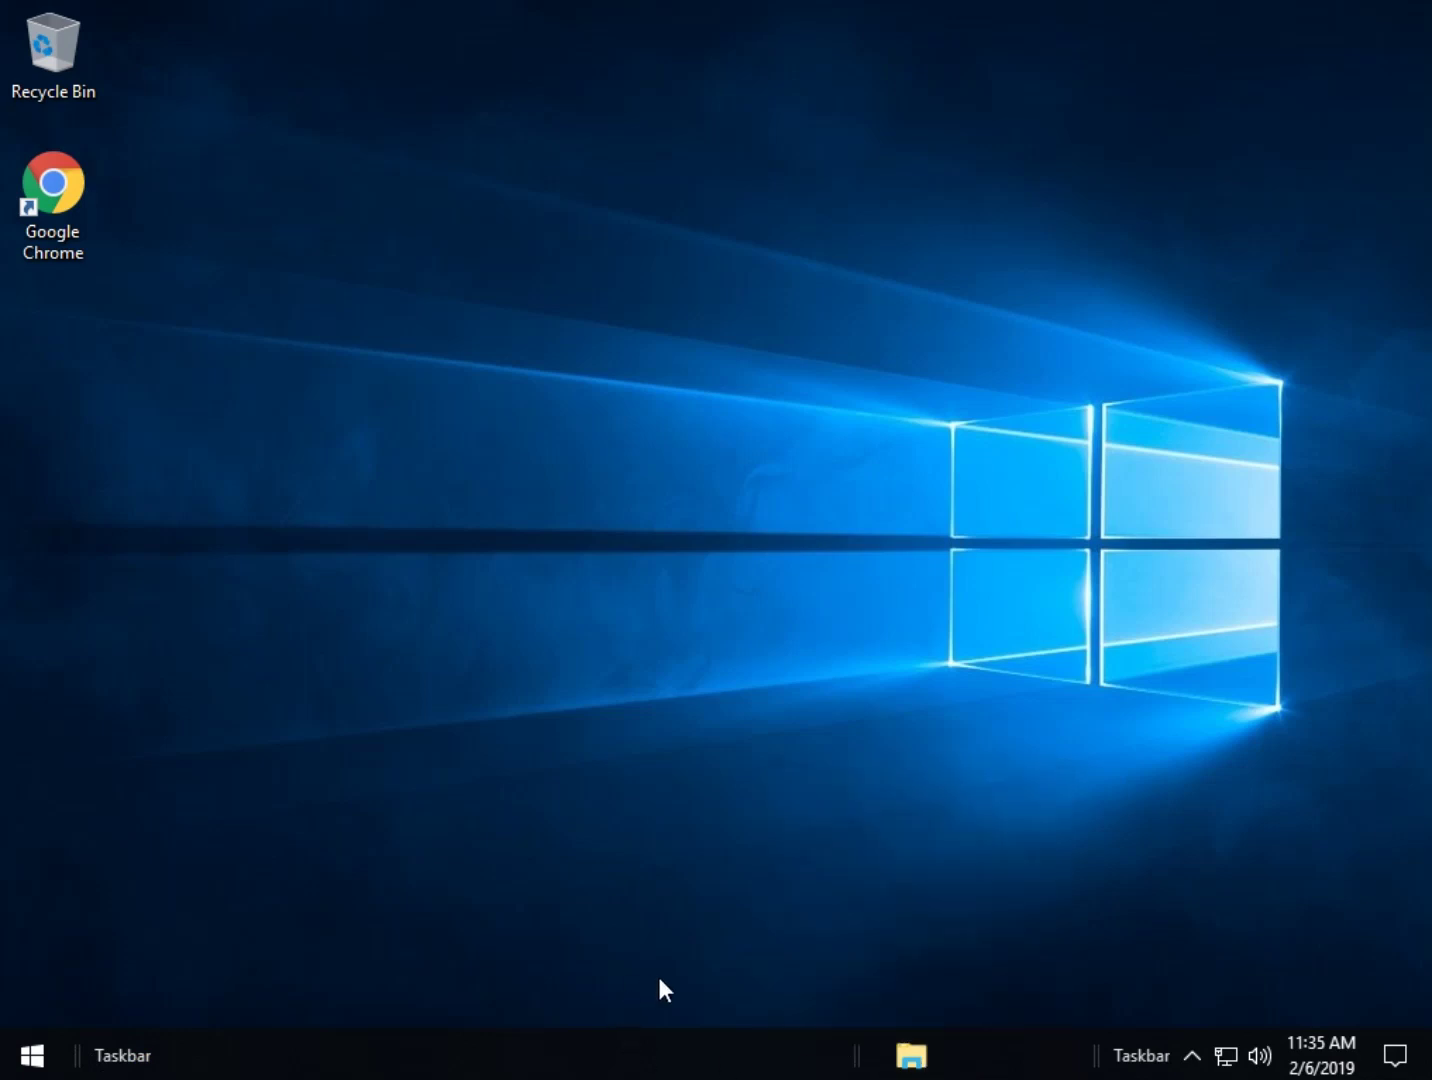
pyautogui.moveTo(853, 1057); pyautogui.dragTo(565, 1050)
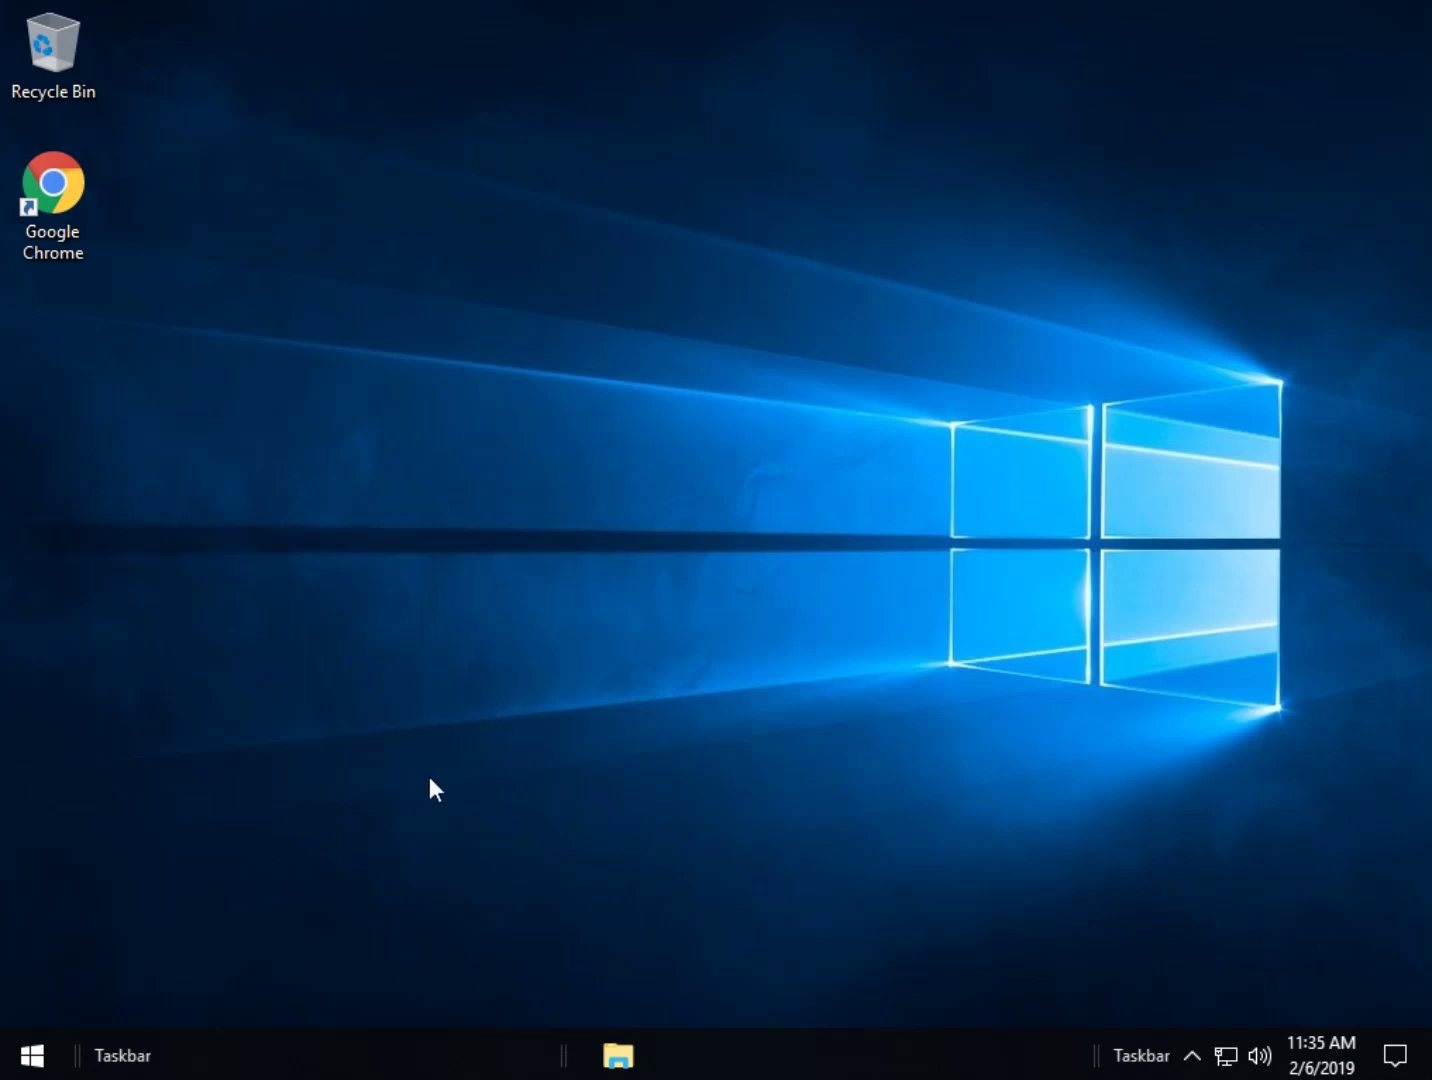
# Step: Turn off Show Text and Show title on the left Taskbar toolbar
pyautogui.rightClick(124, 1049)
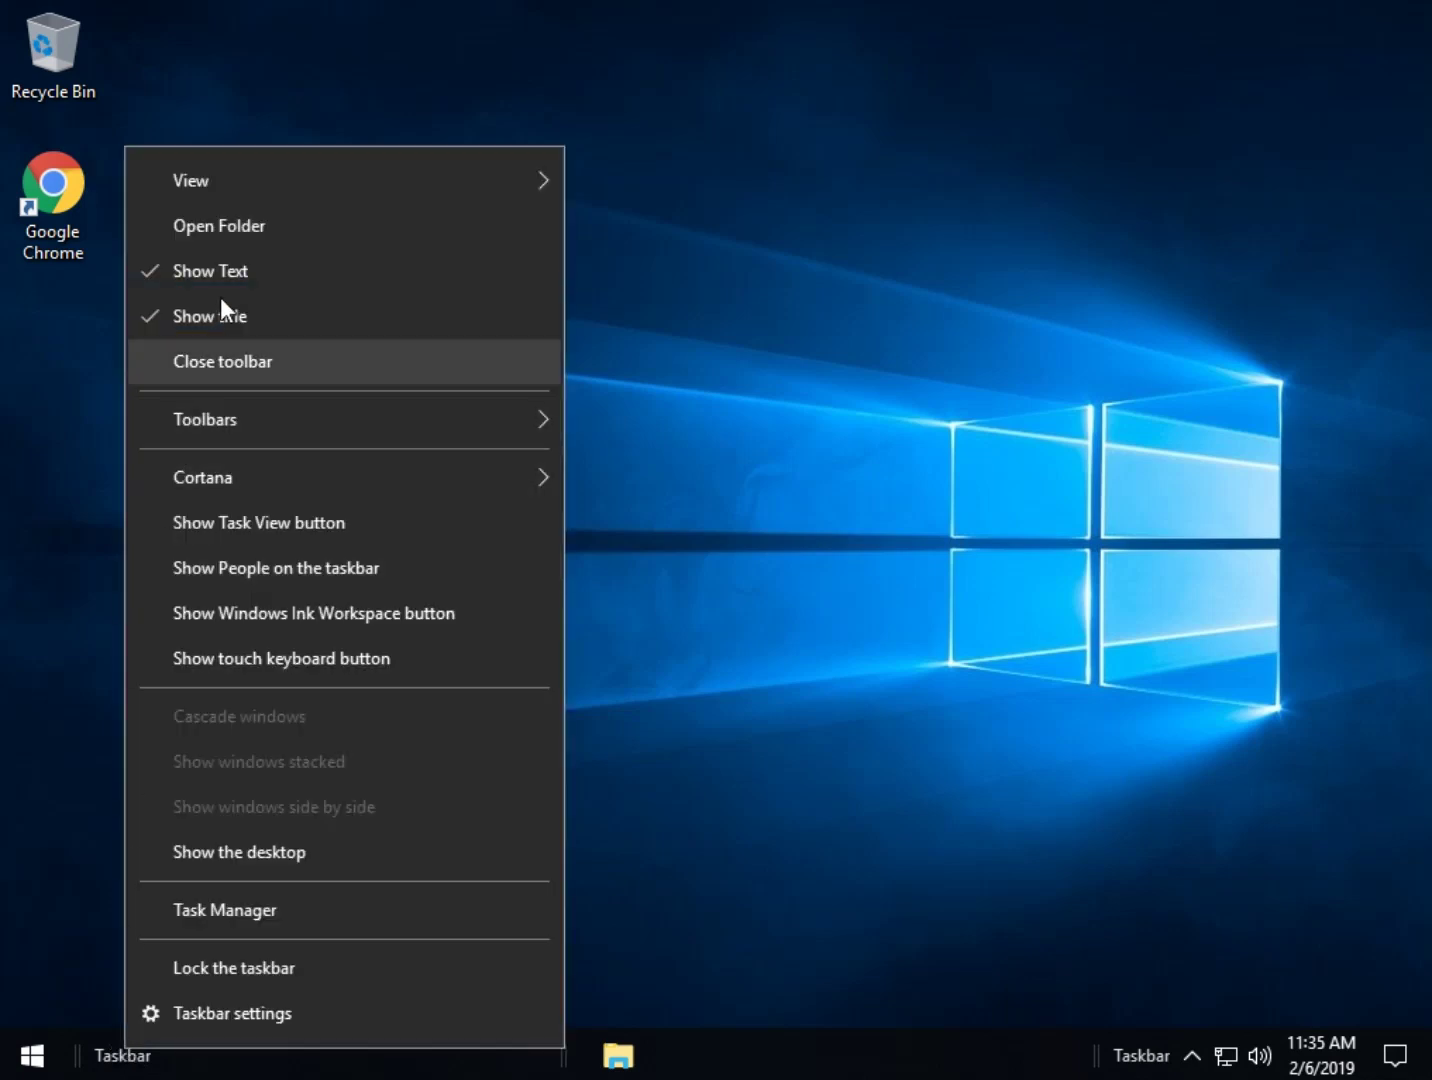
pyautogui.click(239, 272)
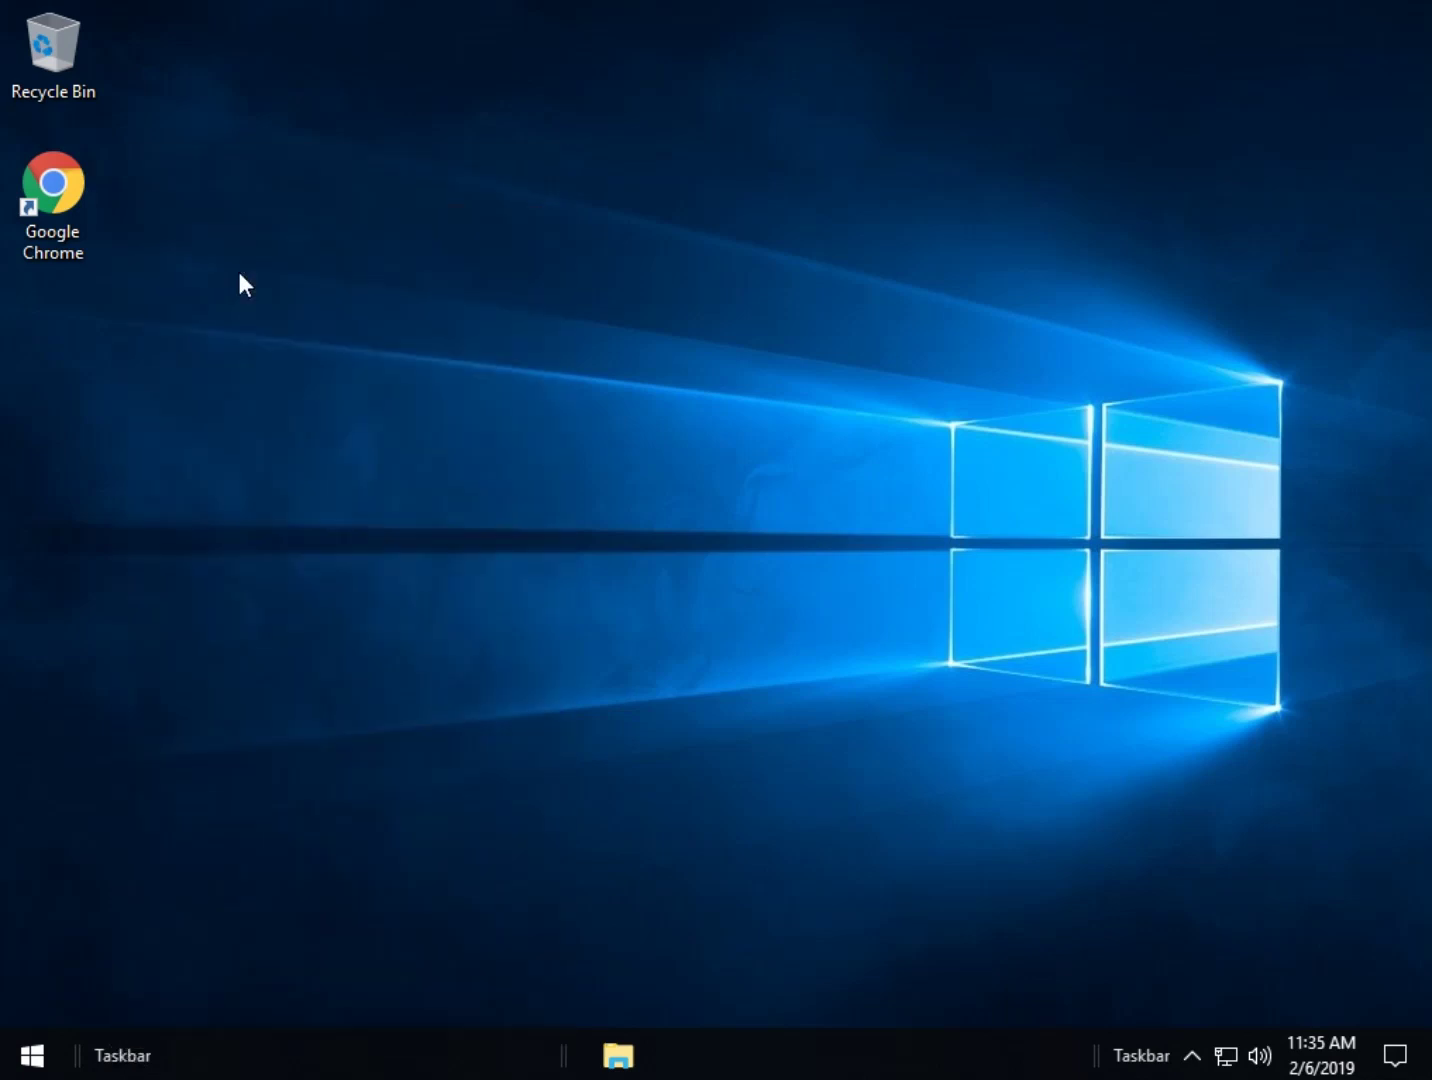
pyautogui.rightClick(96, 1052)
pyautogui.click(221, 345)
# Step: Turn off Show Text and Show title on the right toolbar, then lock the taskbar
pyautogui.rightClick(1157, 1054)
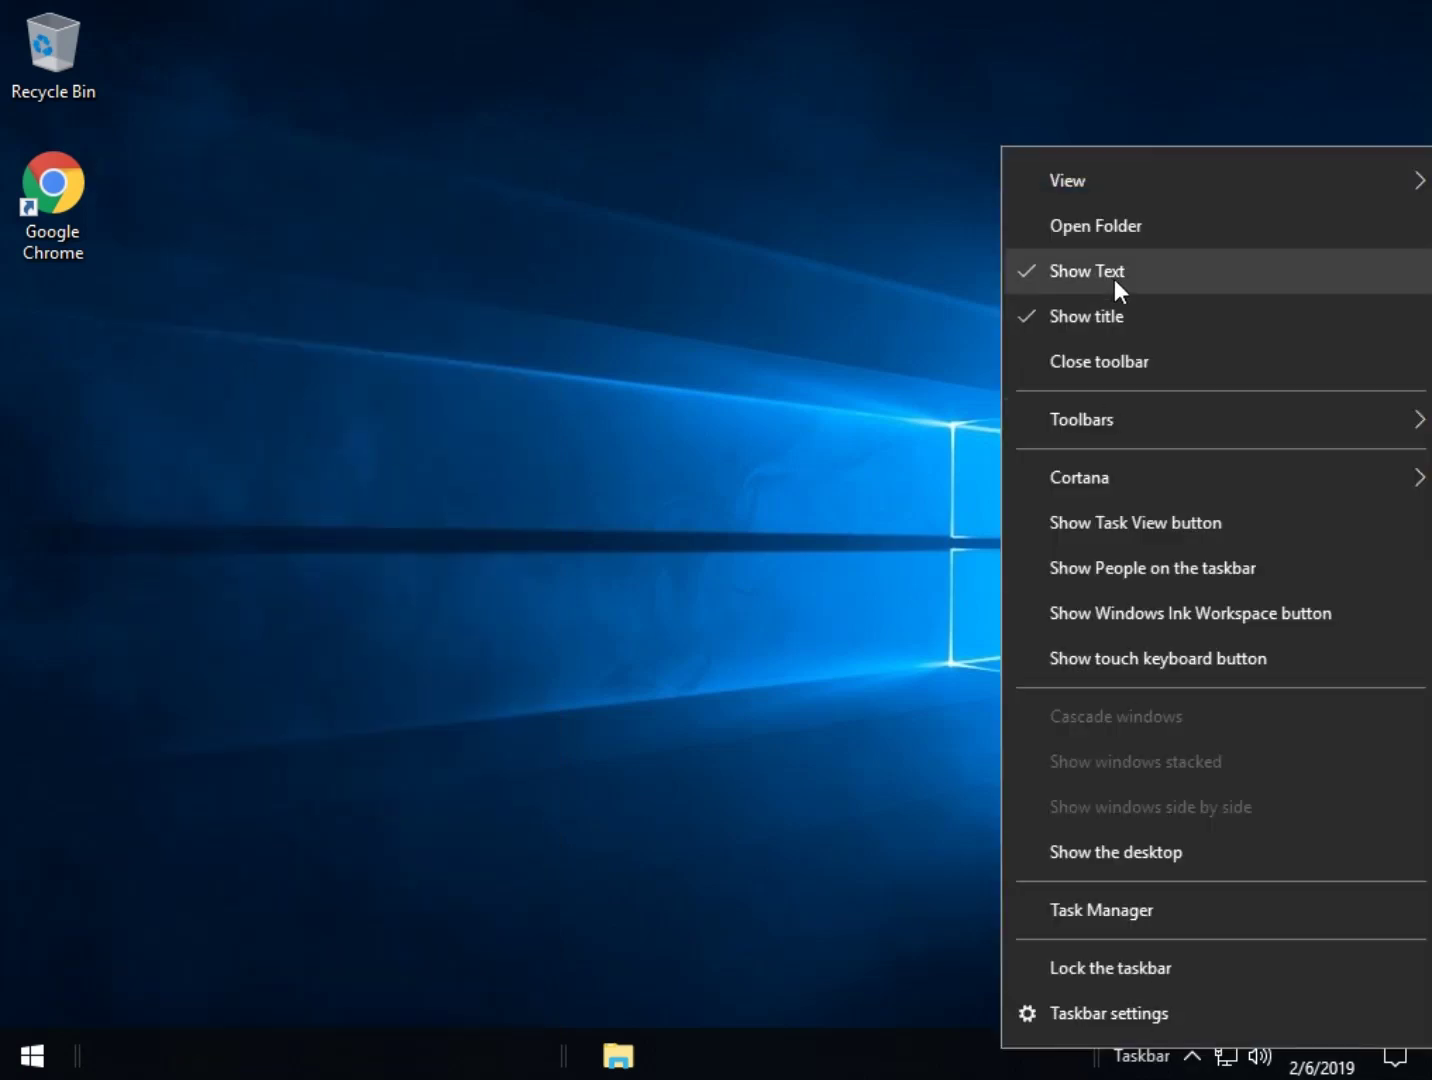
pyautogui.click(1114, 279)
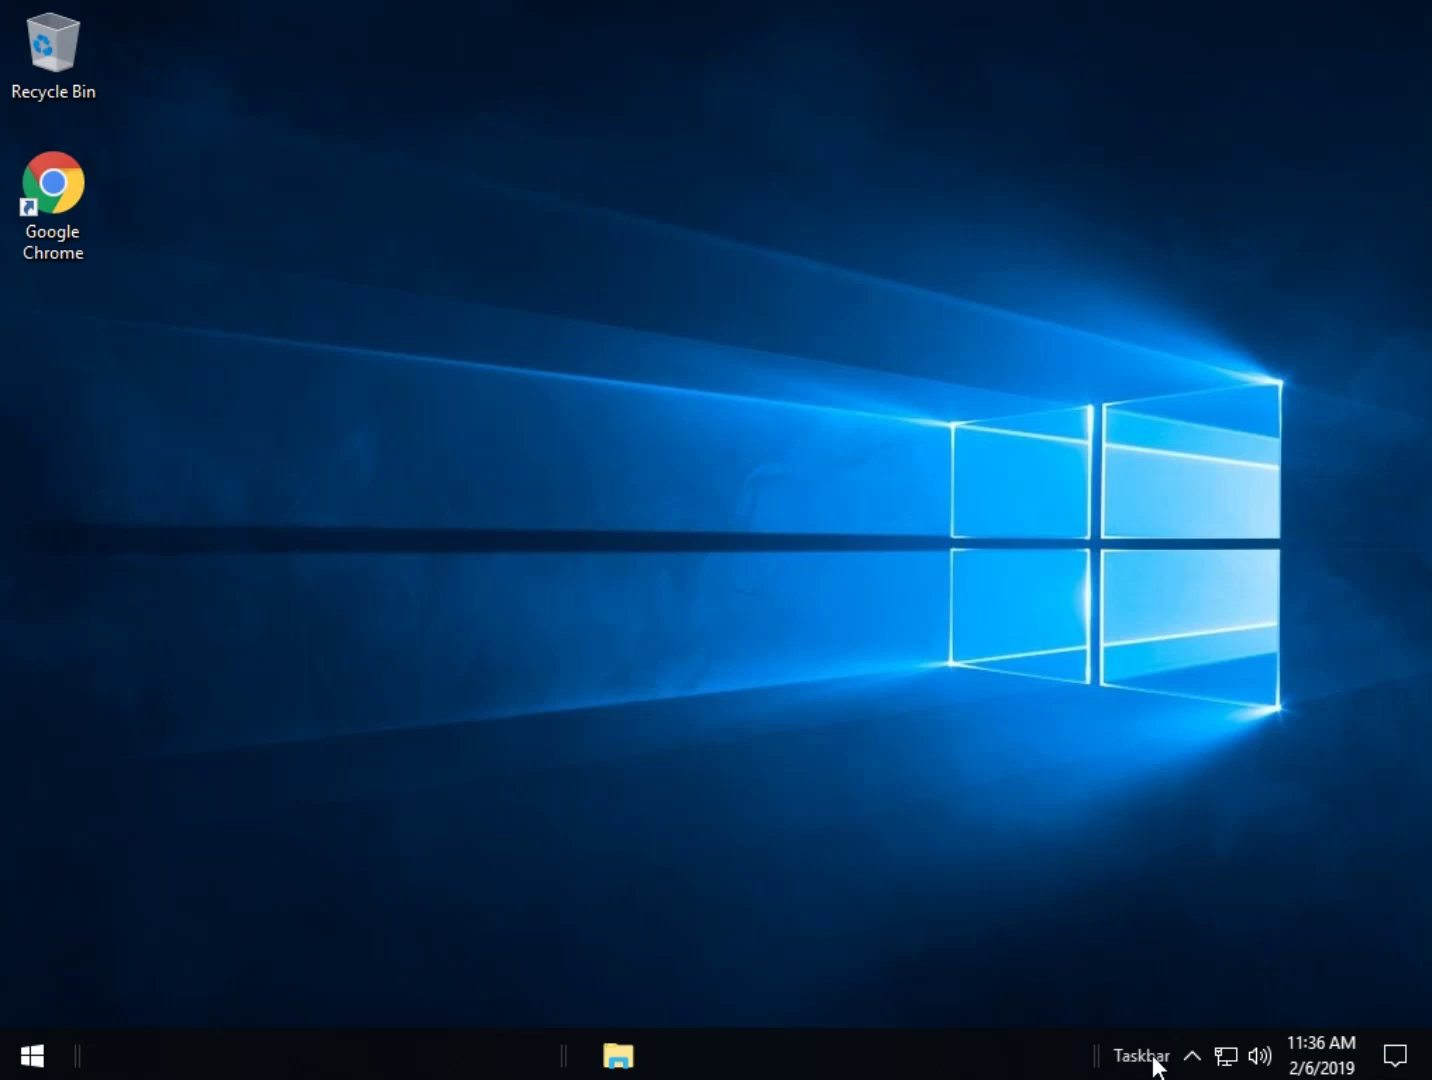
pyautogui.rightClick(1154, 1058)
pyautogui.click(1096, 285)
pyautogui.rightClick(860, 1067)
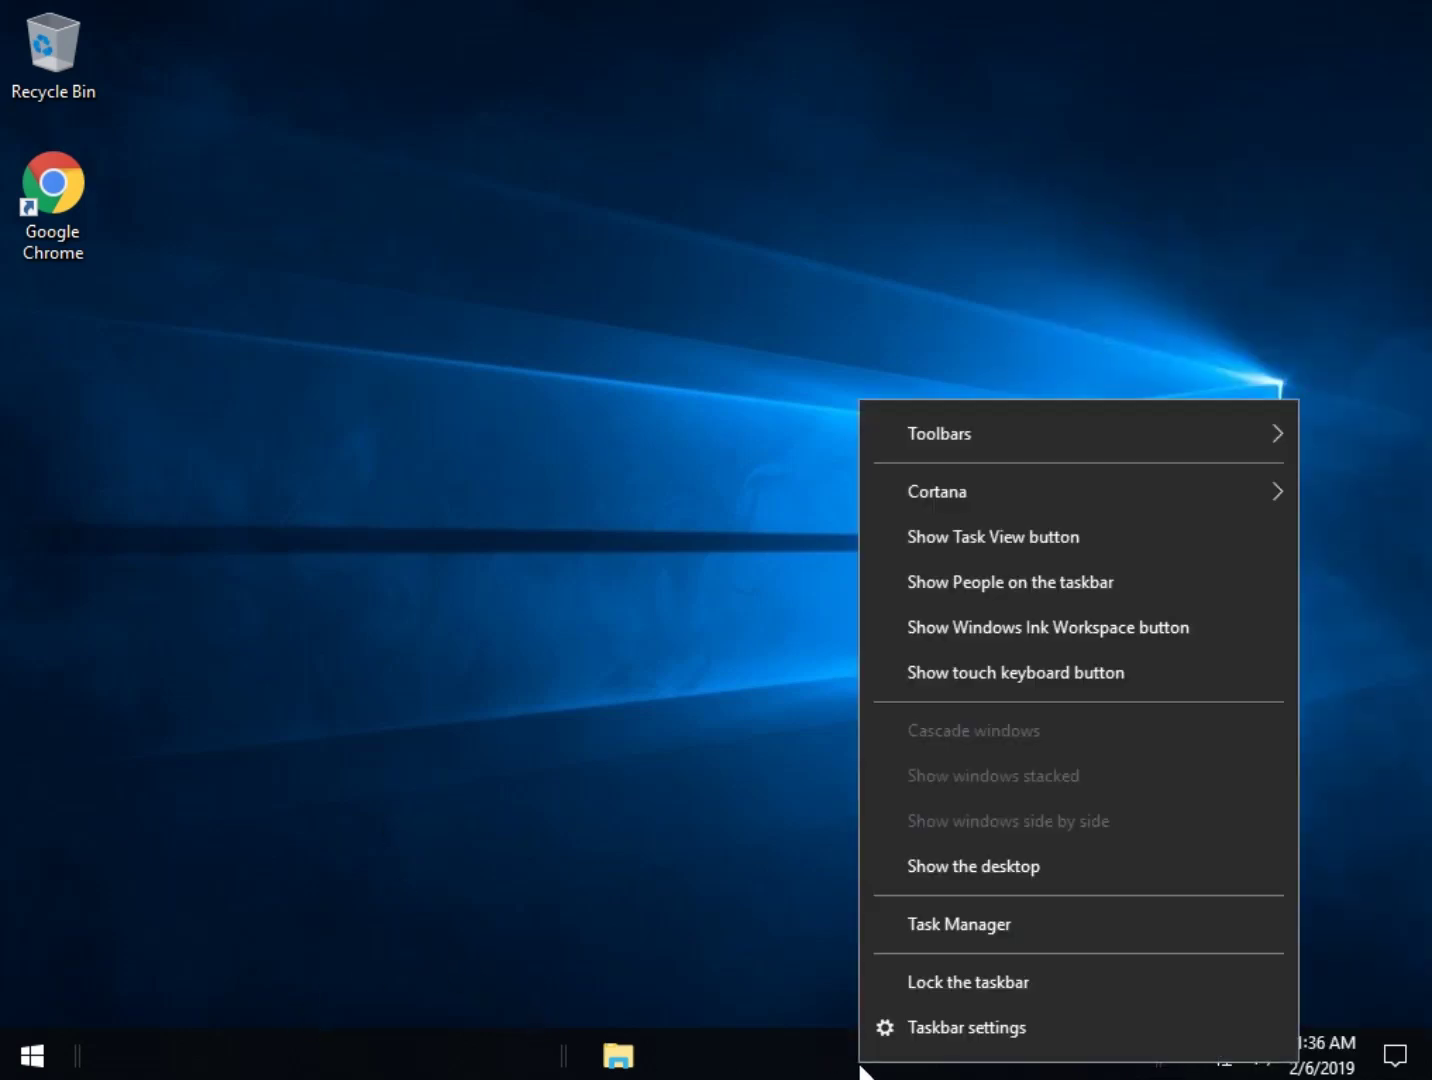
pyautogui.click(988, 975)
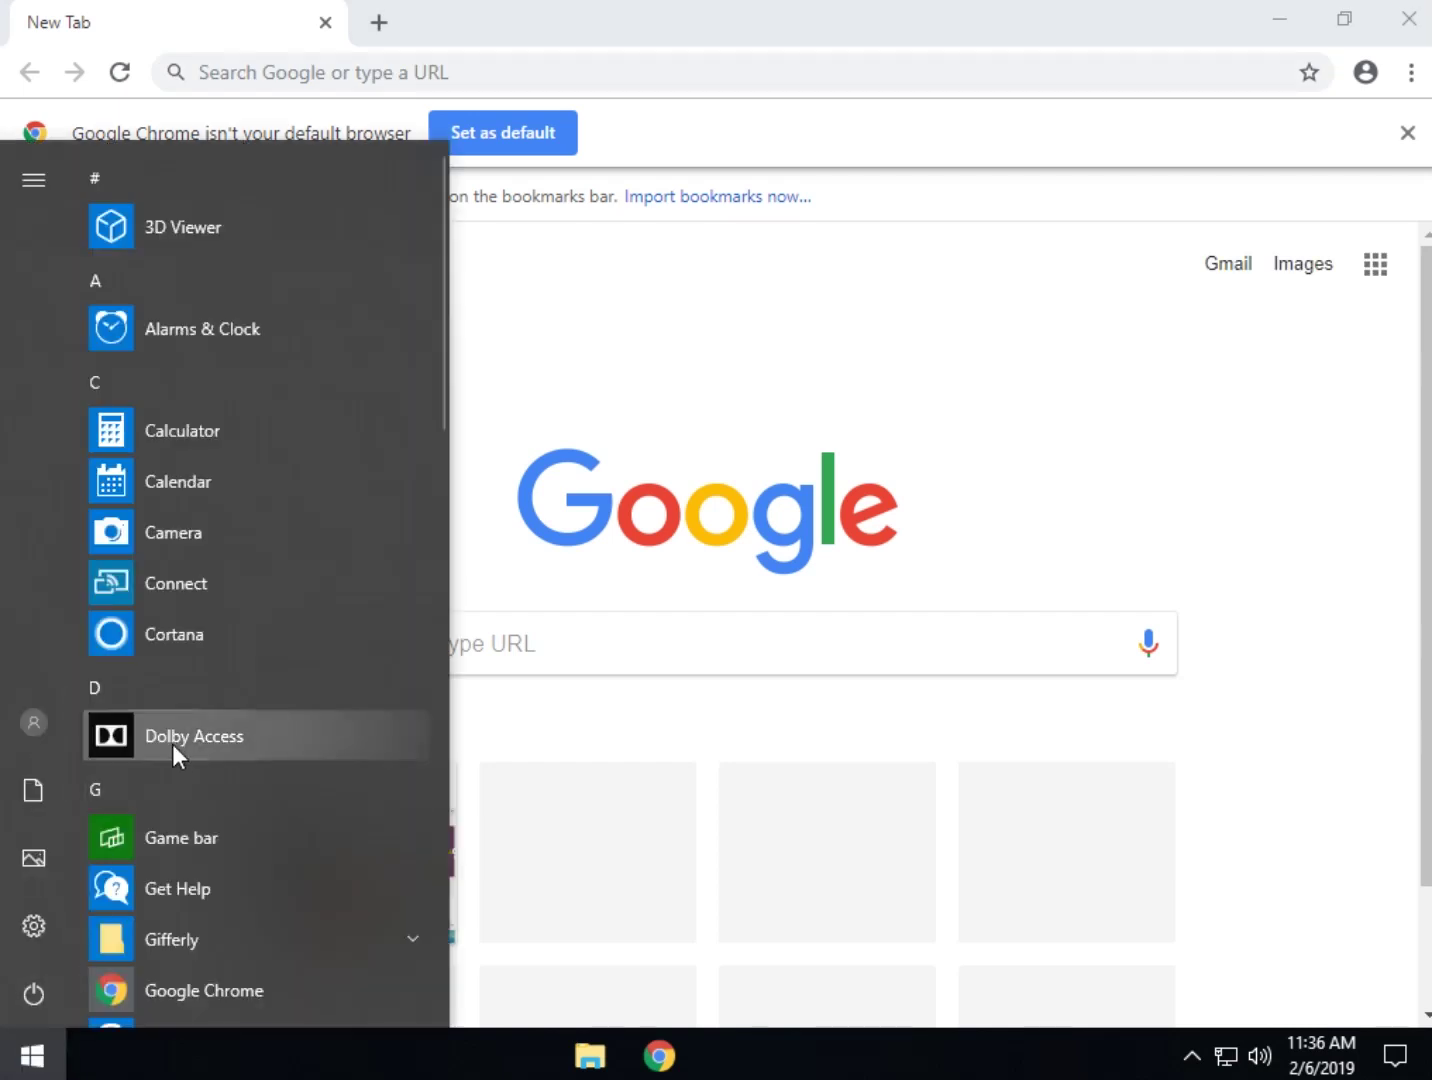
# Step: Launch Sticky Notes and Paint 3D from the Start menu to test centring
pyautogui.scroll(-10, 164, 854)
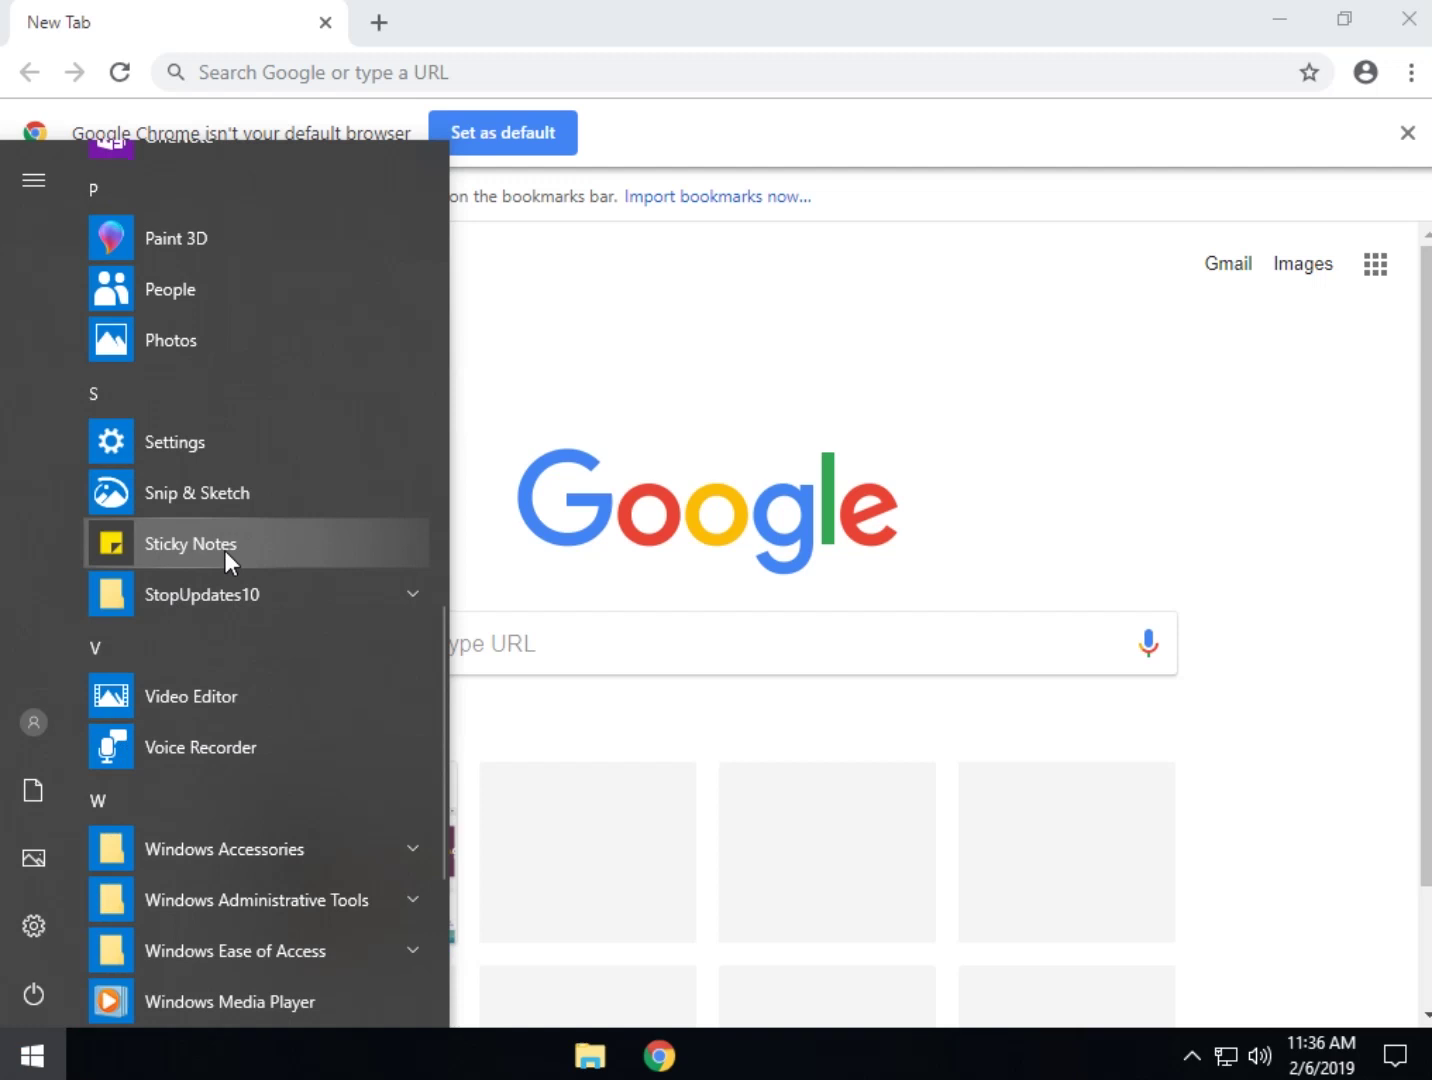
pyautogui.click(224, 550)
pyautogui.click(28, 1062)
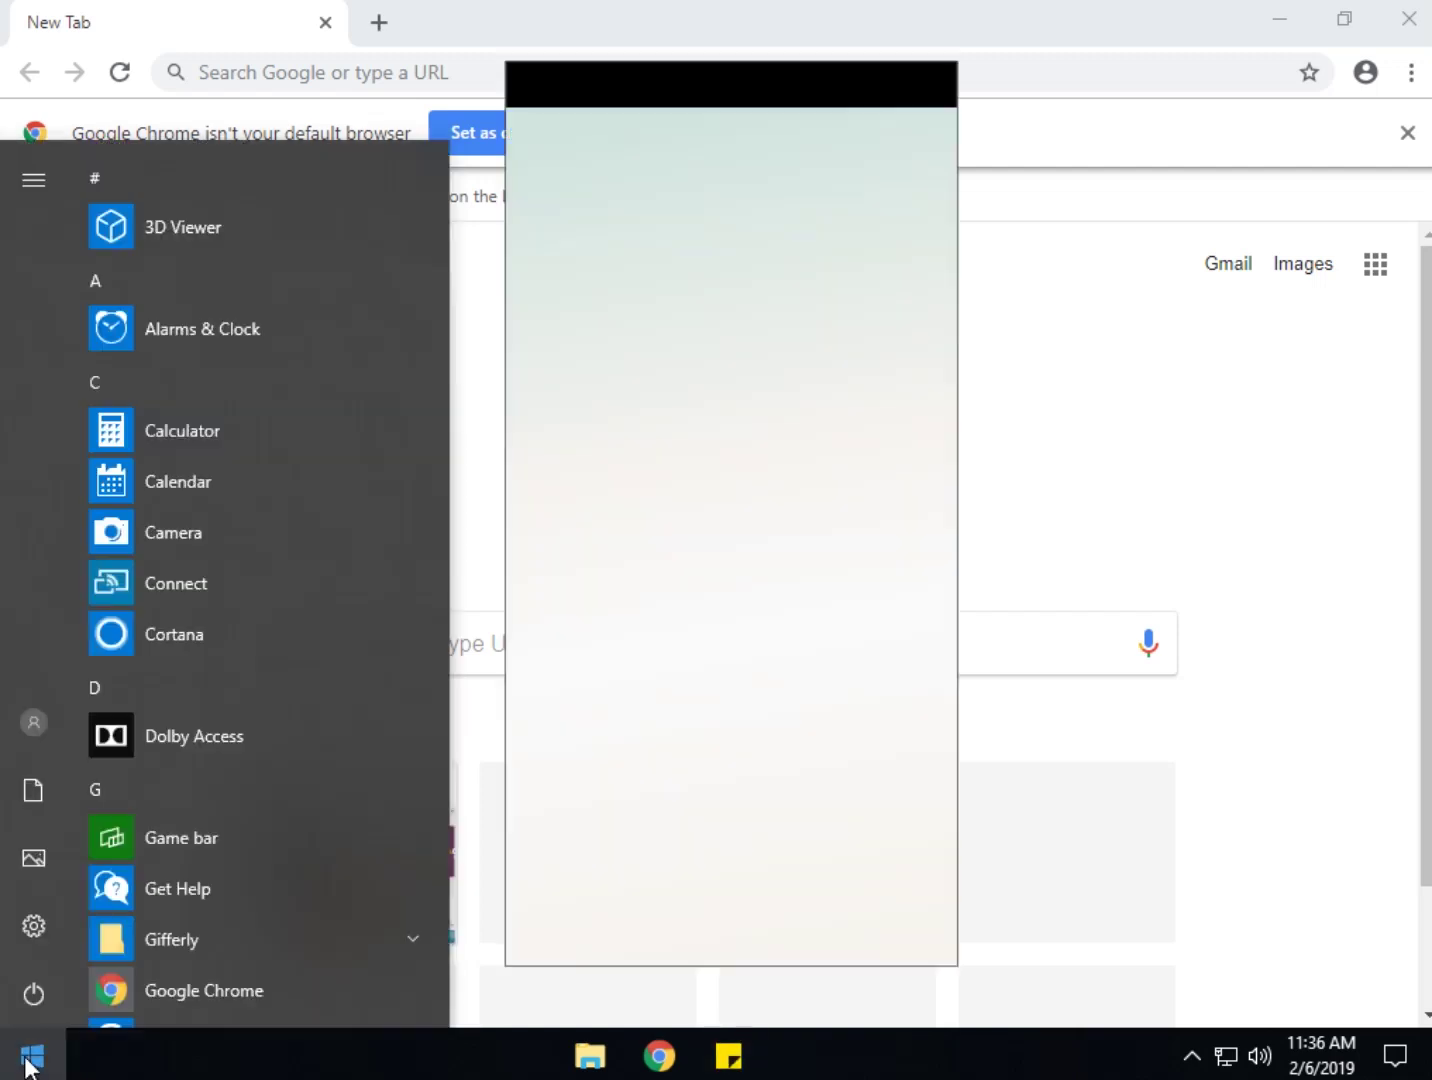
pyautogui.scroll(-10, 178, 635)
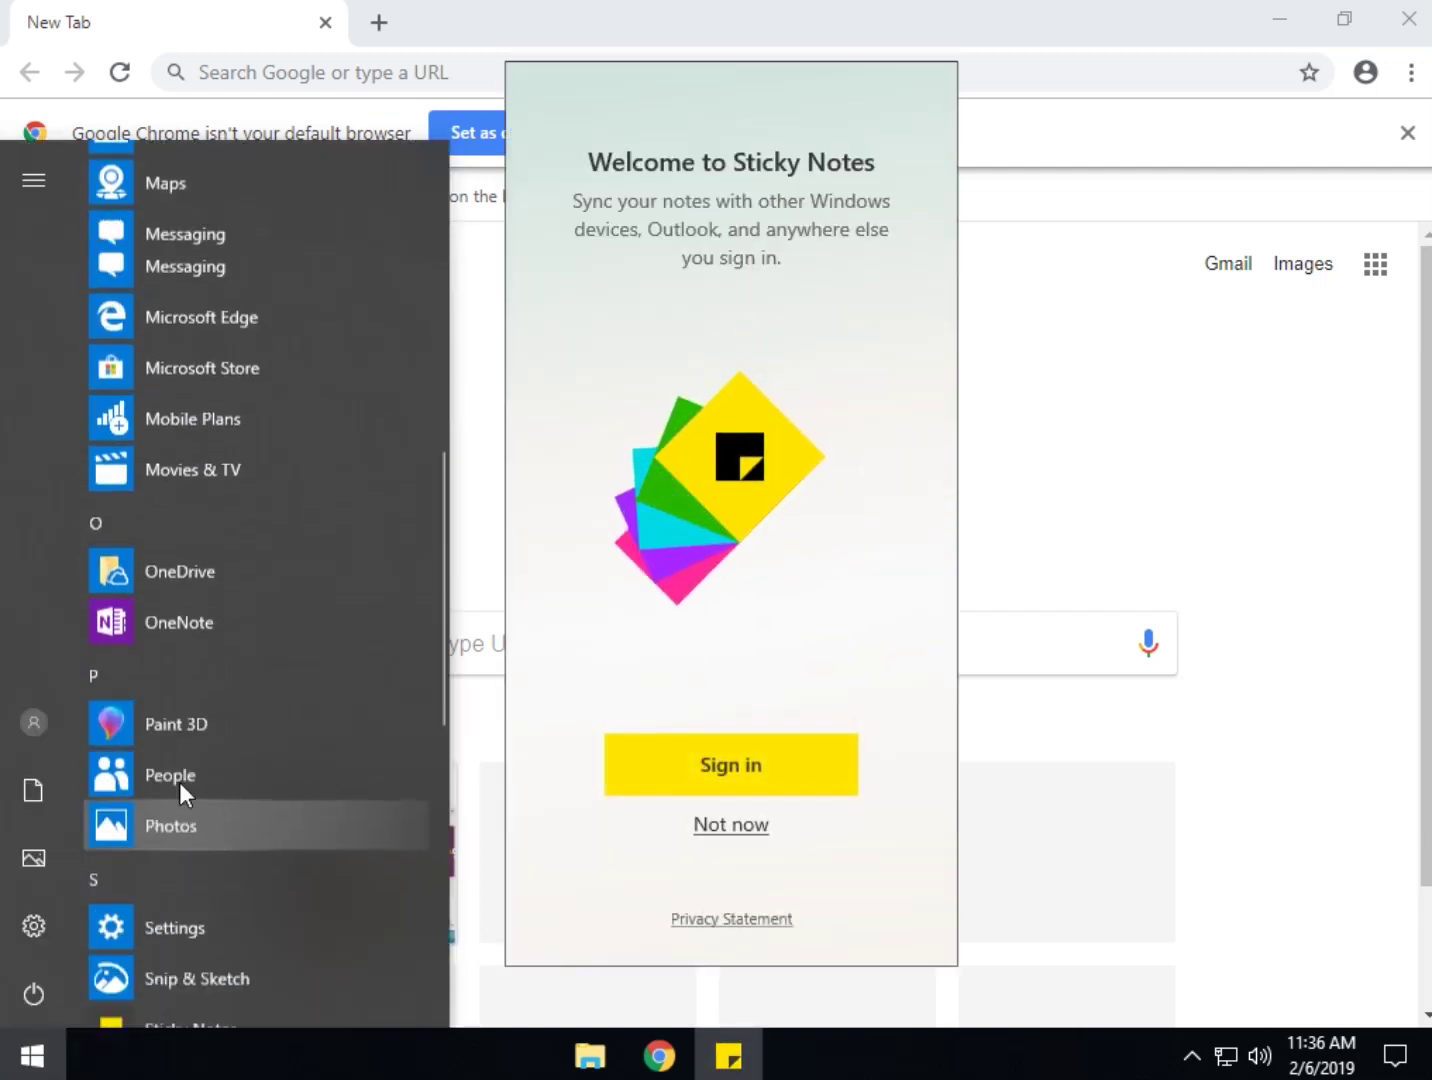
pyautogui.scroll(-1, 179, 782)
pyautogui.click(188, 639)
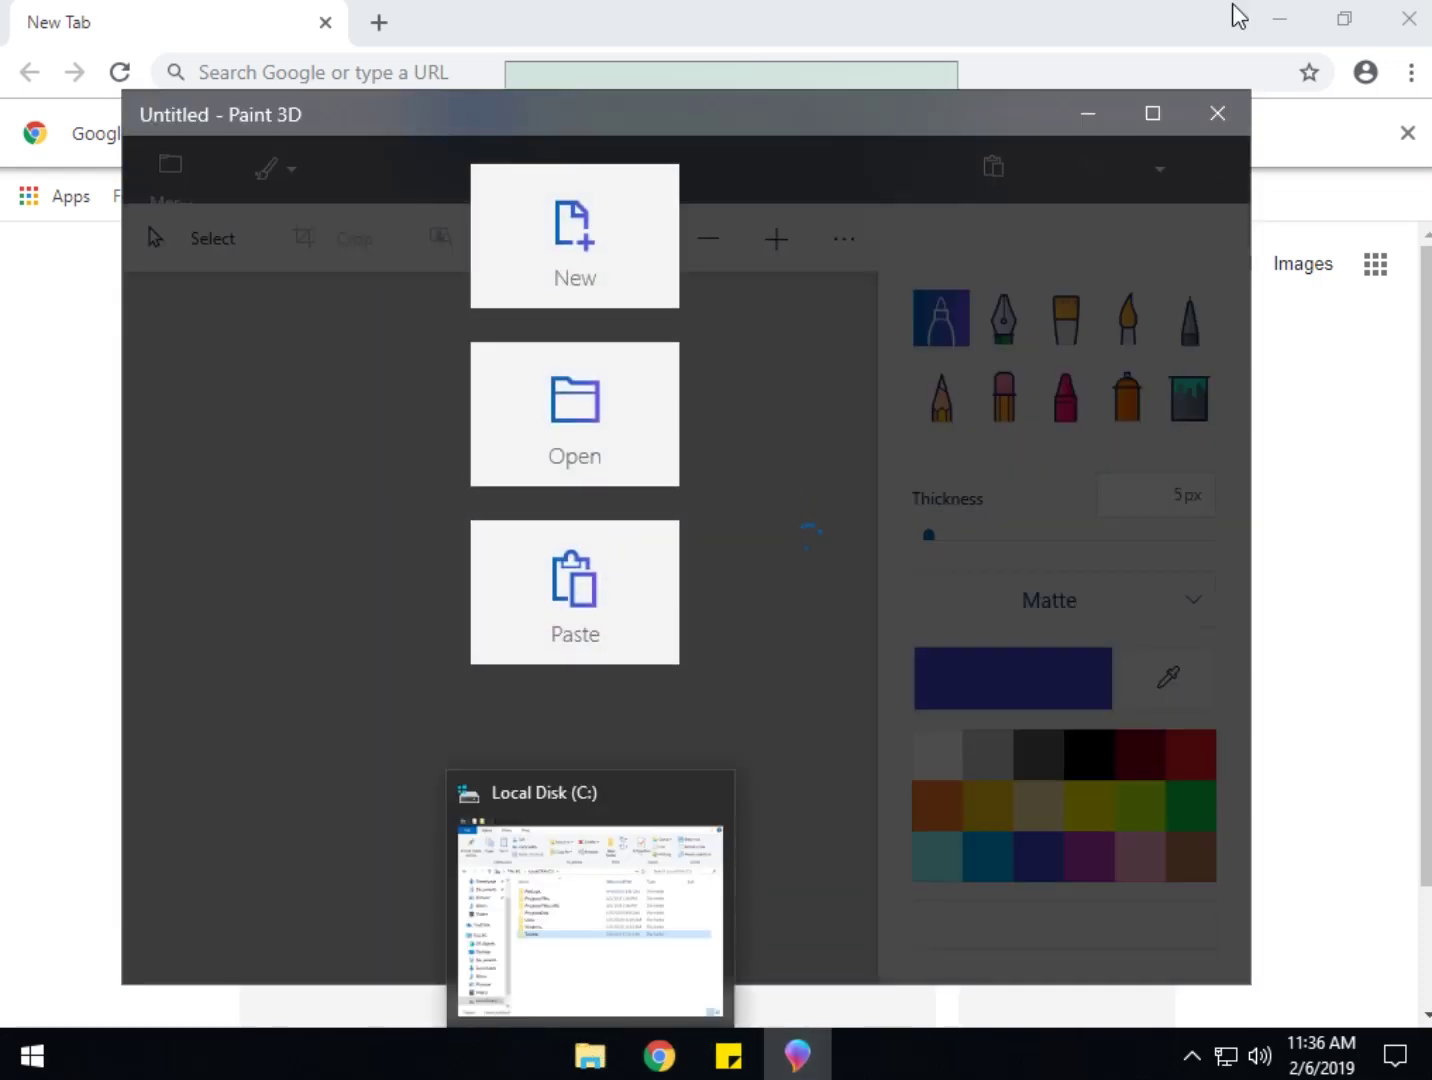
# Step: Close Paint 3D, Chrome, the Sticky Notes list and the empty note
pyautogui.click(1214, 118)
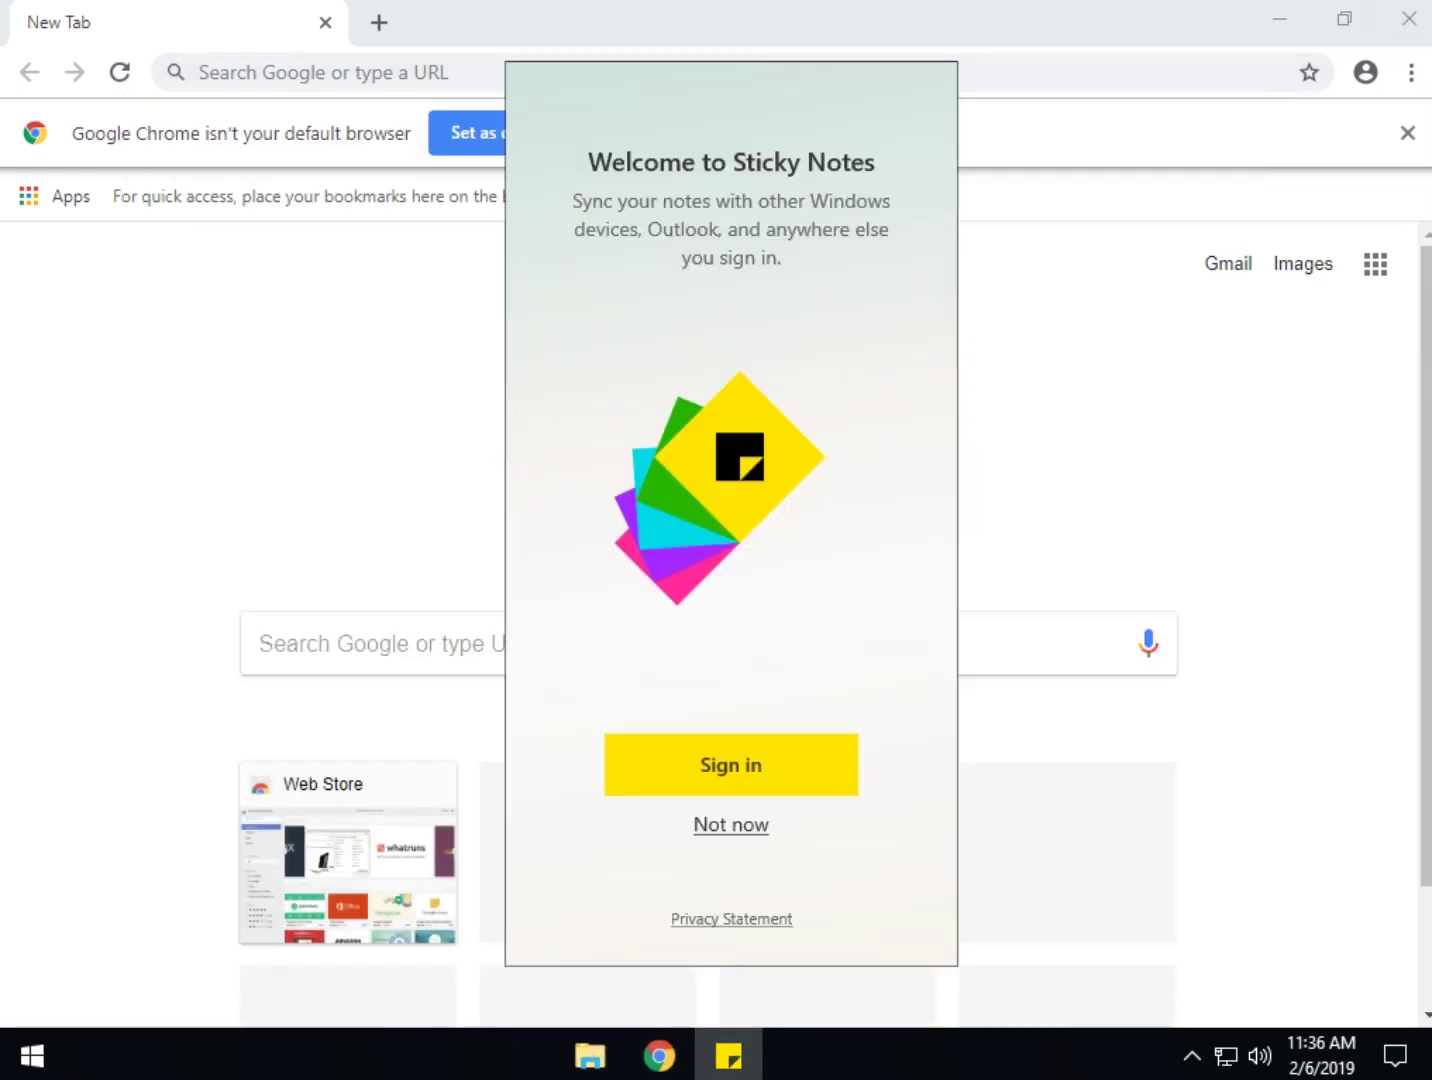
pyautogui.click(1409, 18)
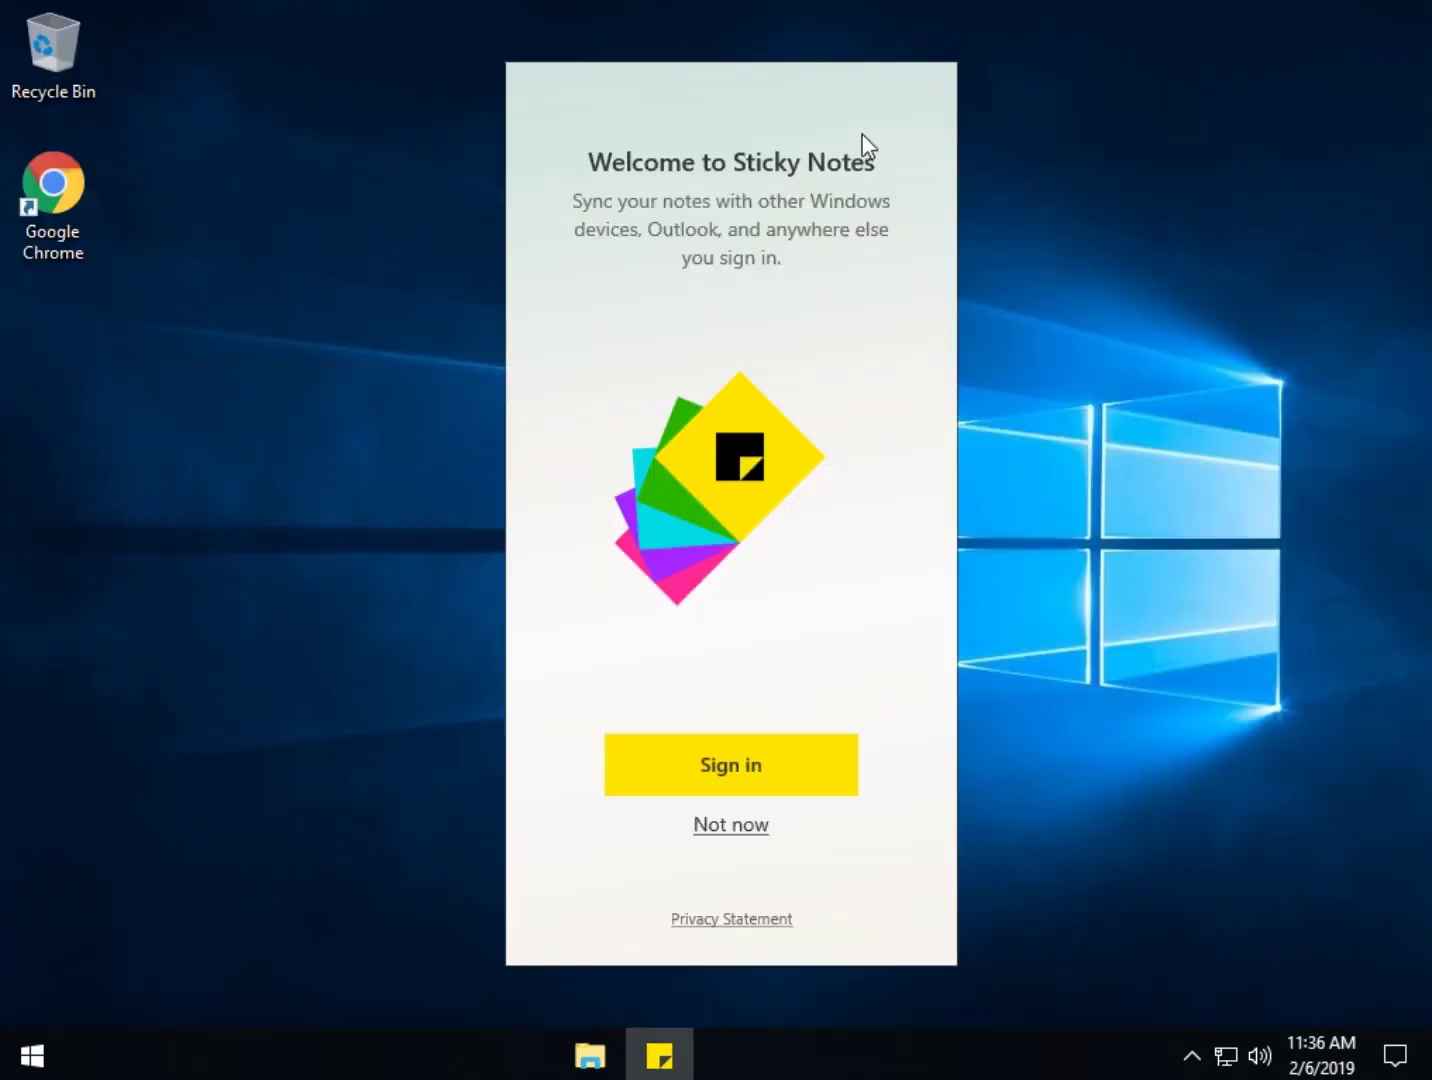
pyautogui.click(731, 826)
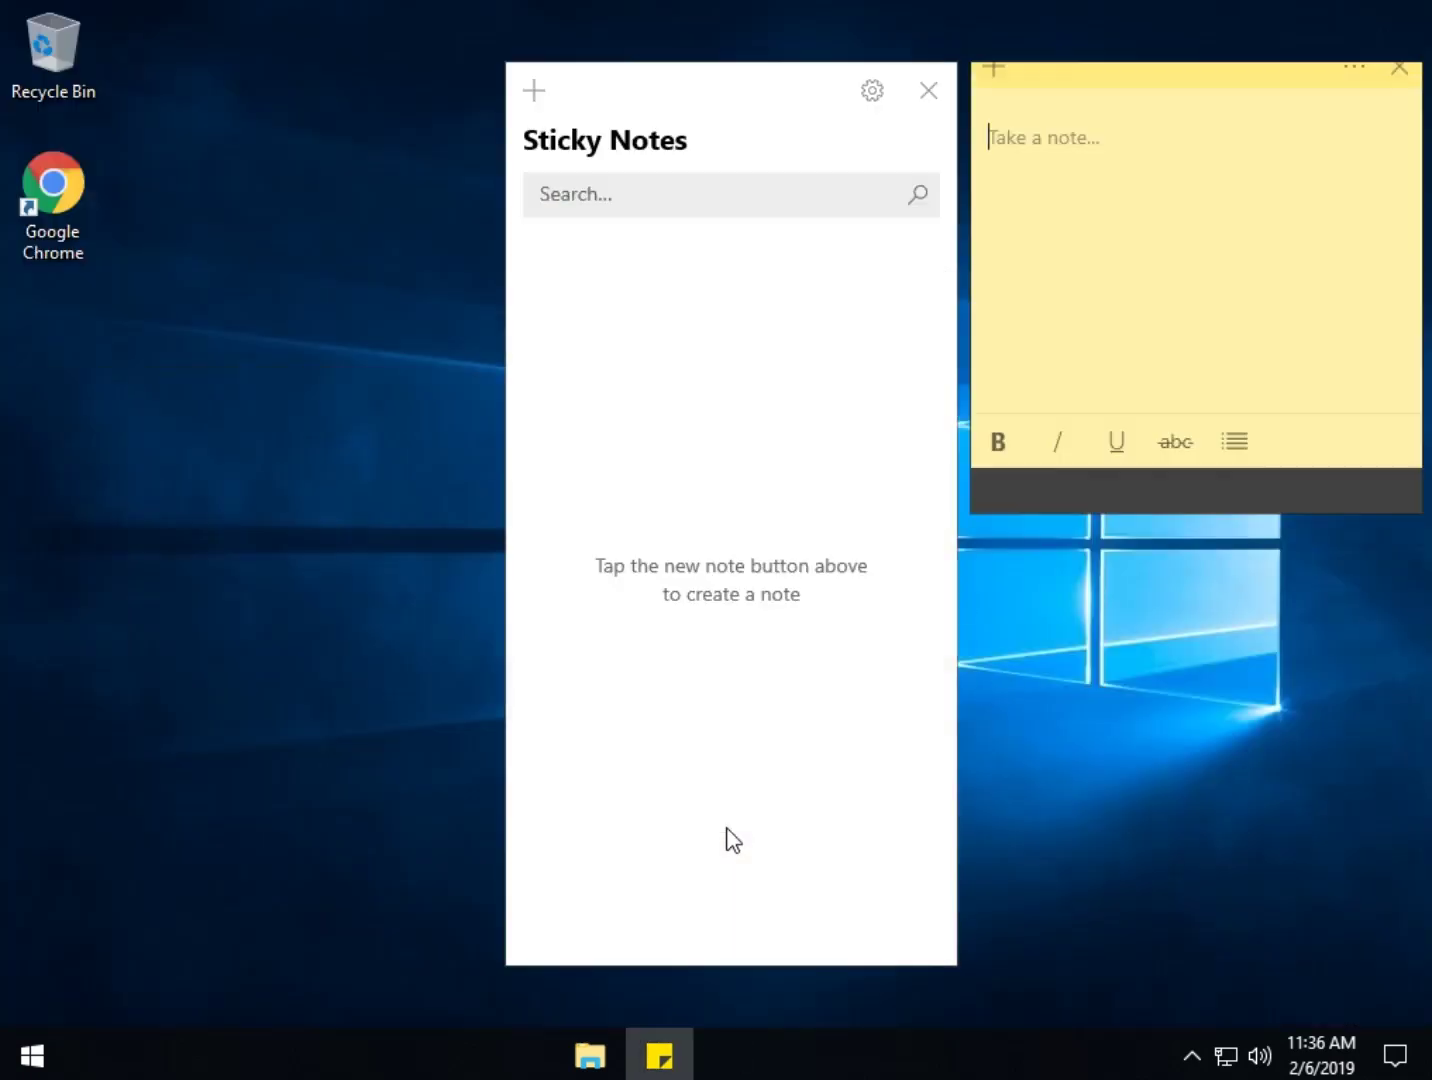
pyautogui.click(929, 90)
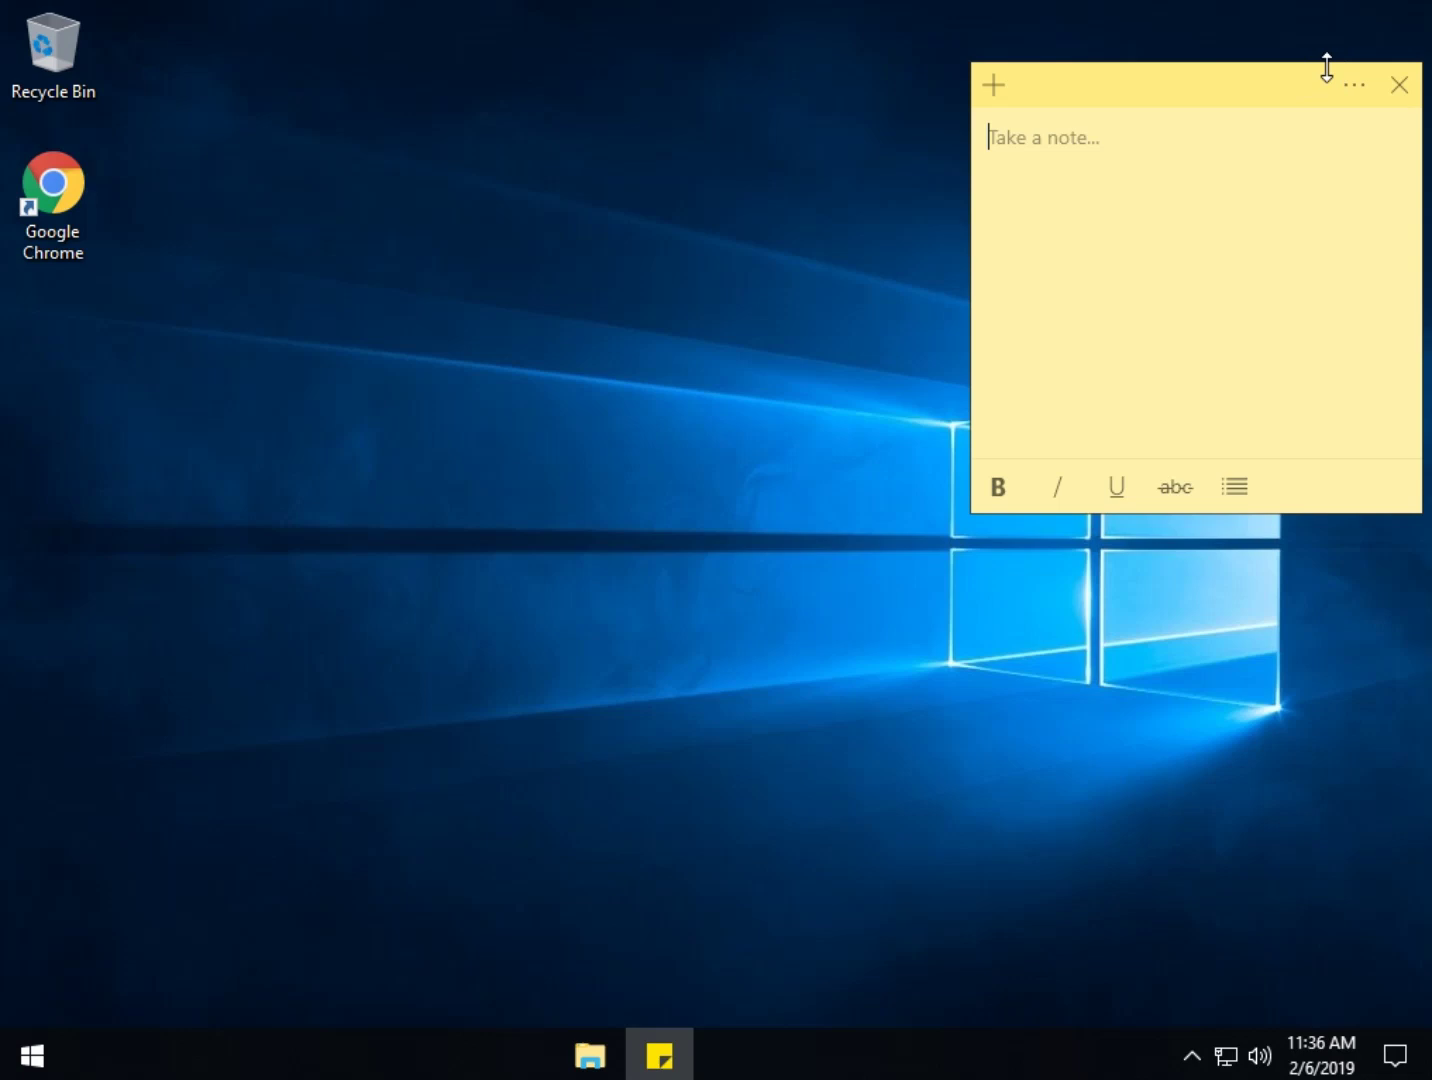
pyautogui.click(1399, 85)
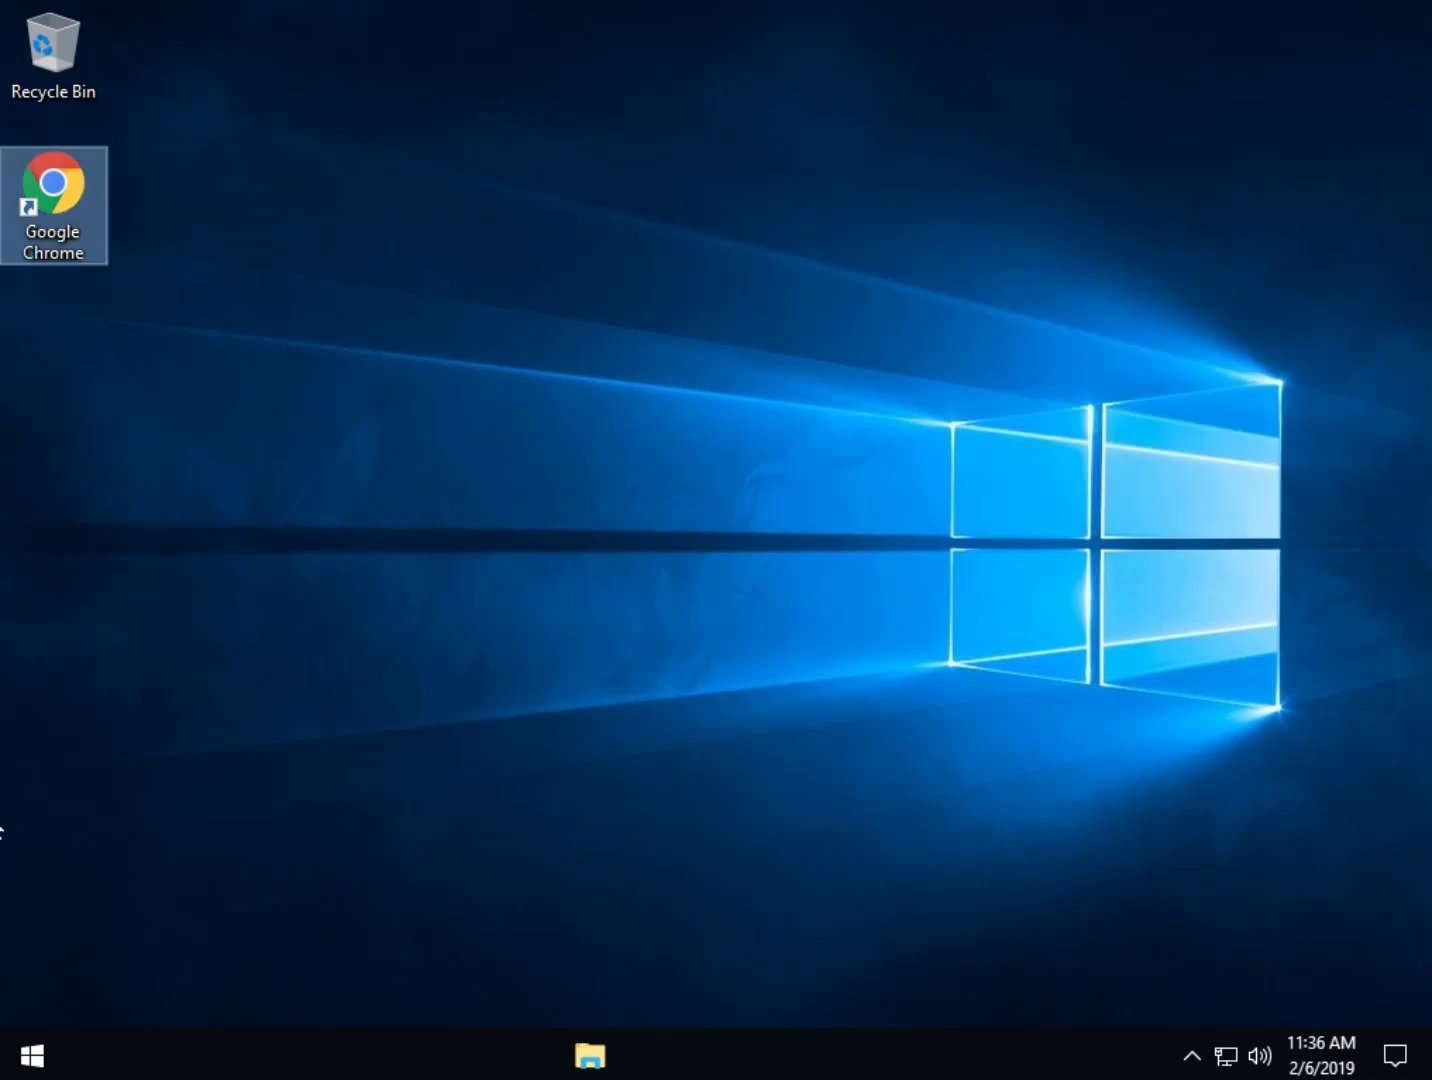
# Step: Untick both Taskbar entries in the taskbar's Toolbars menu, one after the other
pyautogui.rightClick(836, 1066)
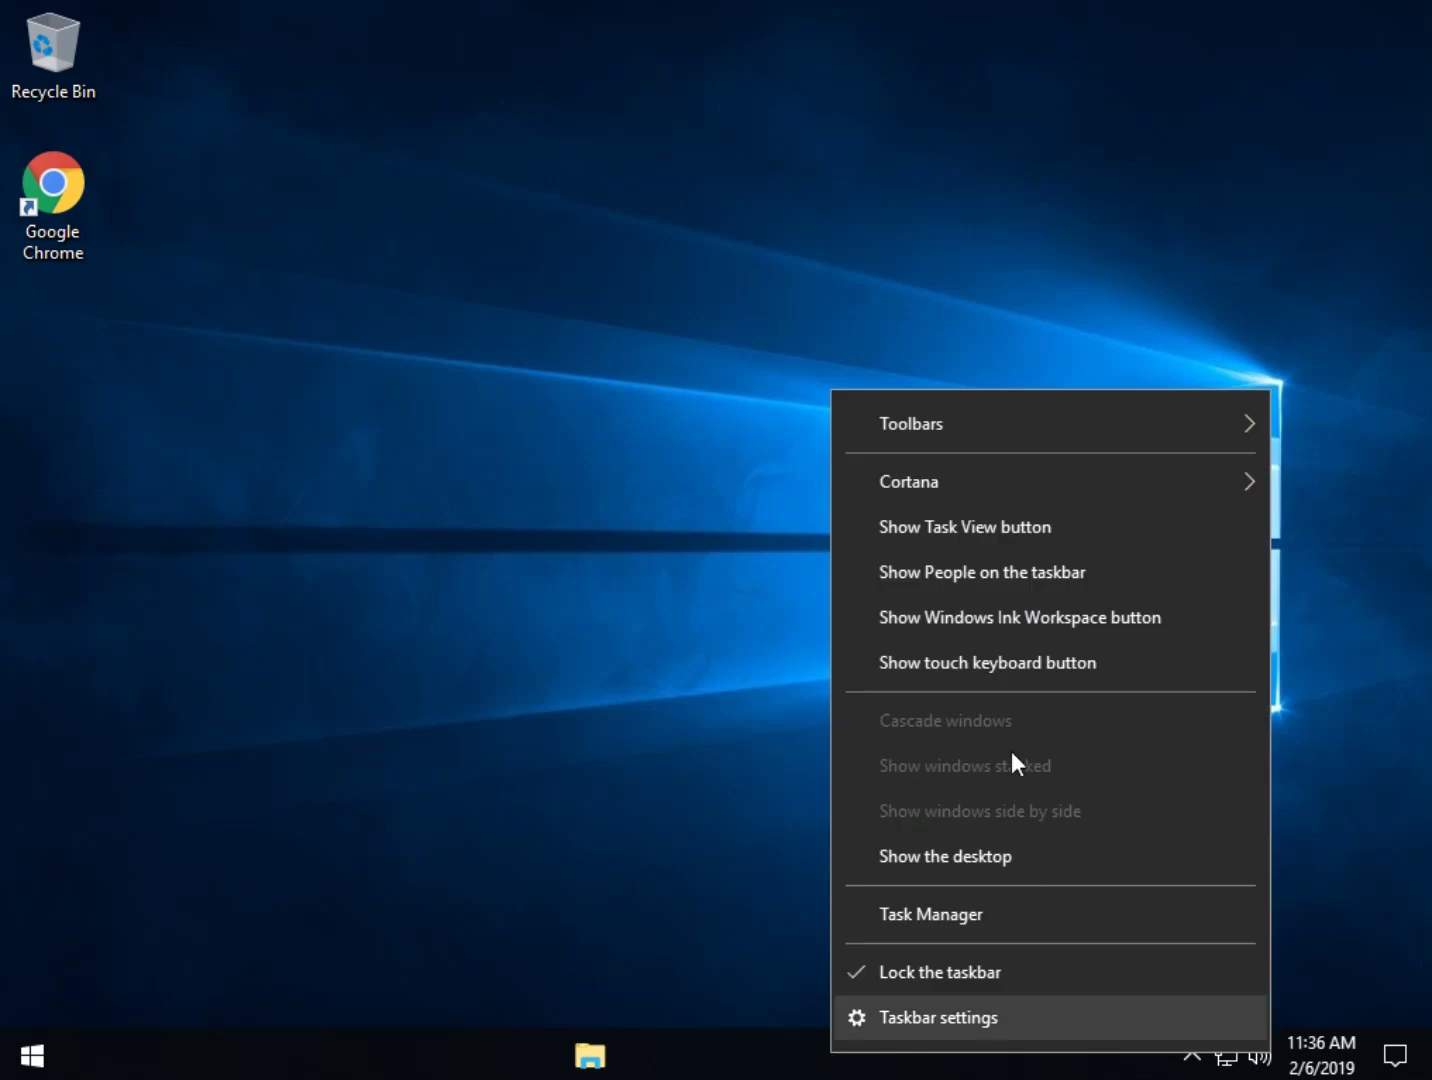
pyautogui.moveTo(999, 411)
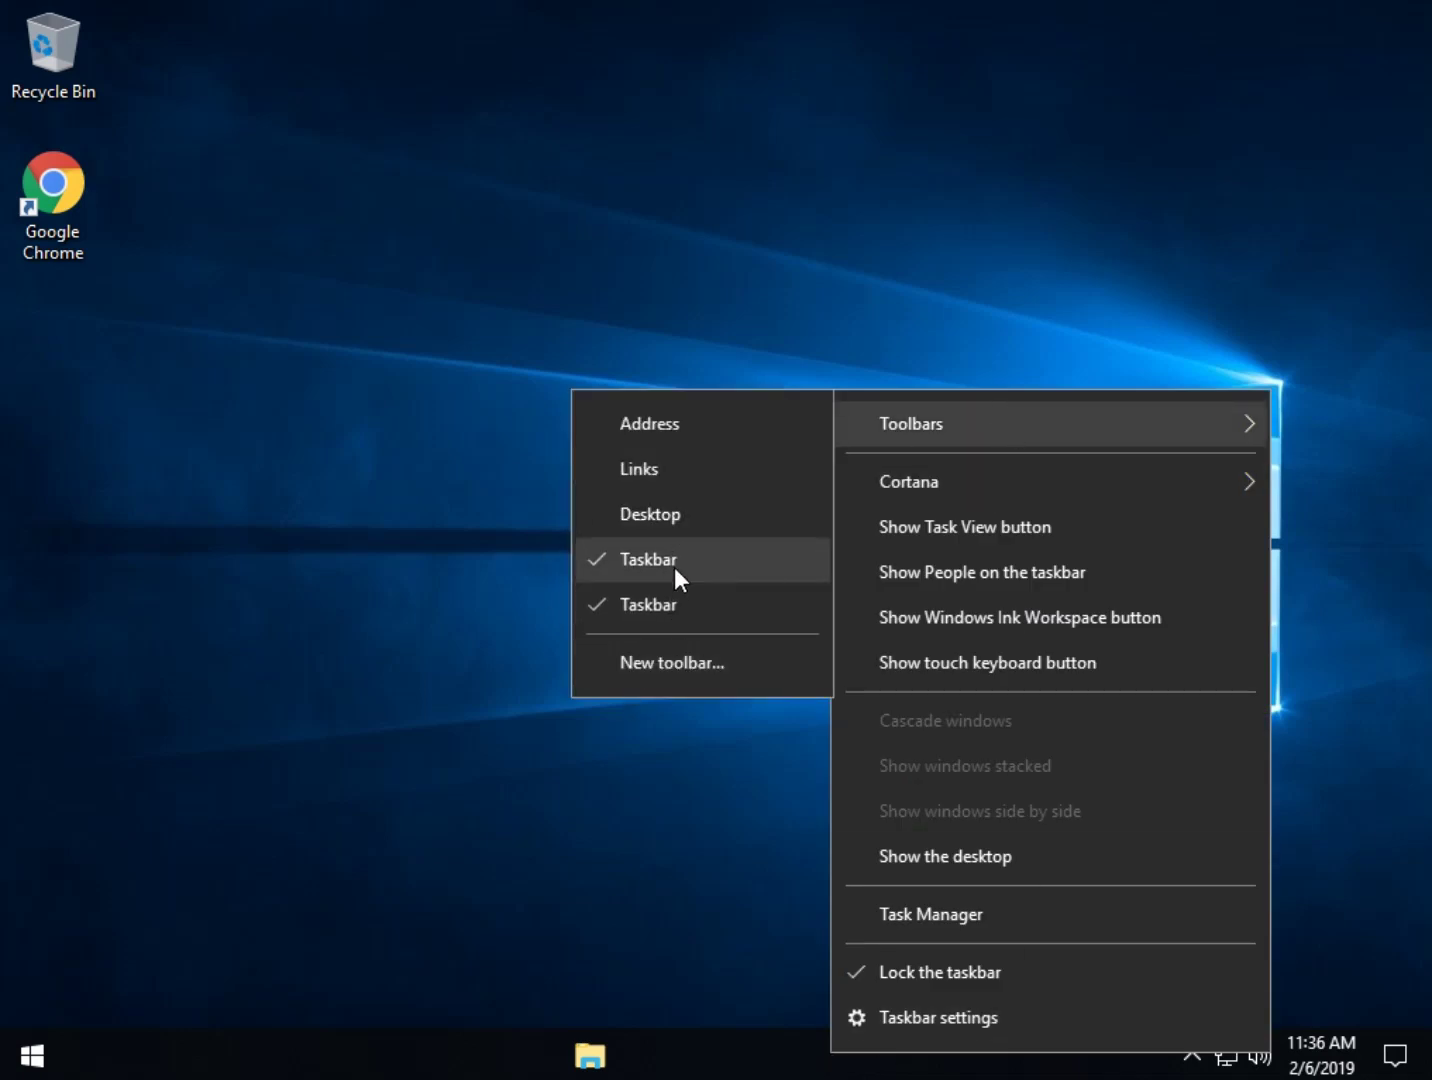
pyautogui.click(672, 612)
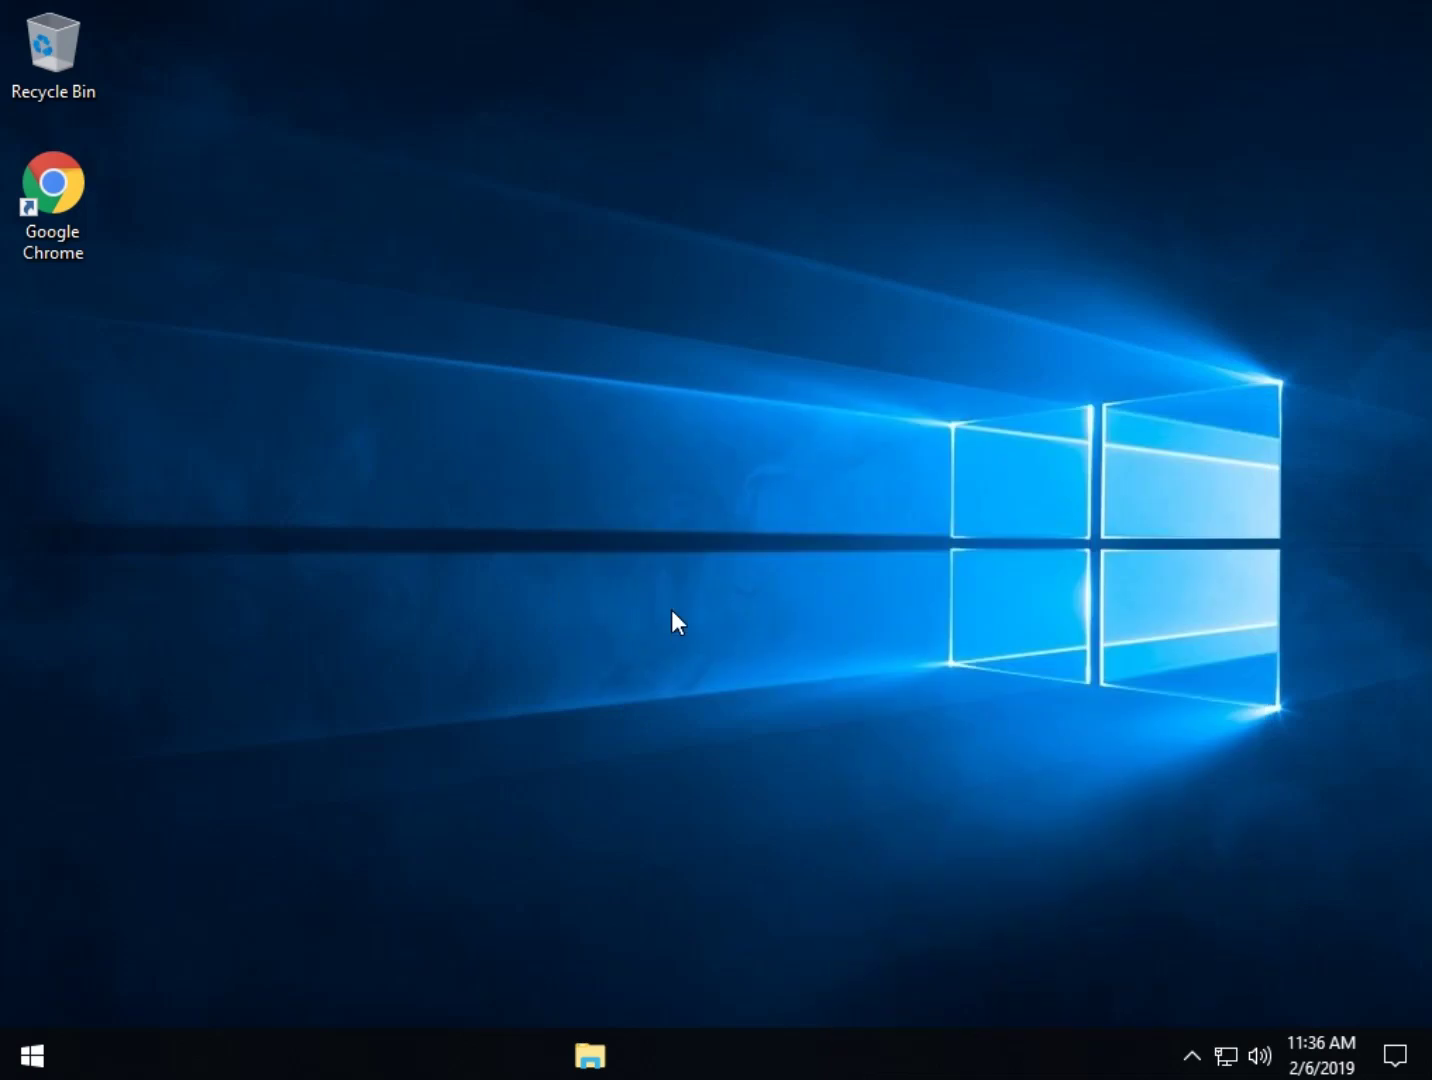
pyautogui.rightClick(828, 1062)
pyautogui.moveTo(1005, 418)
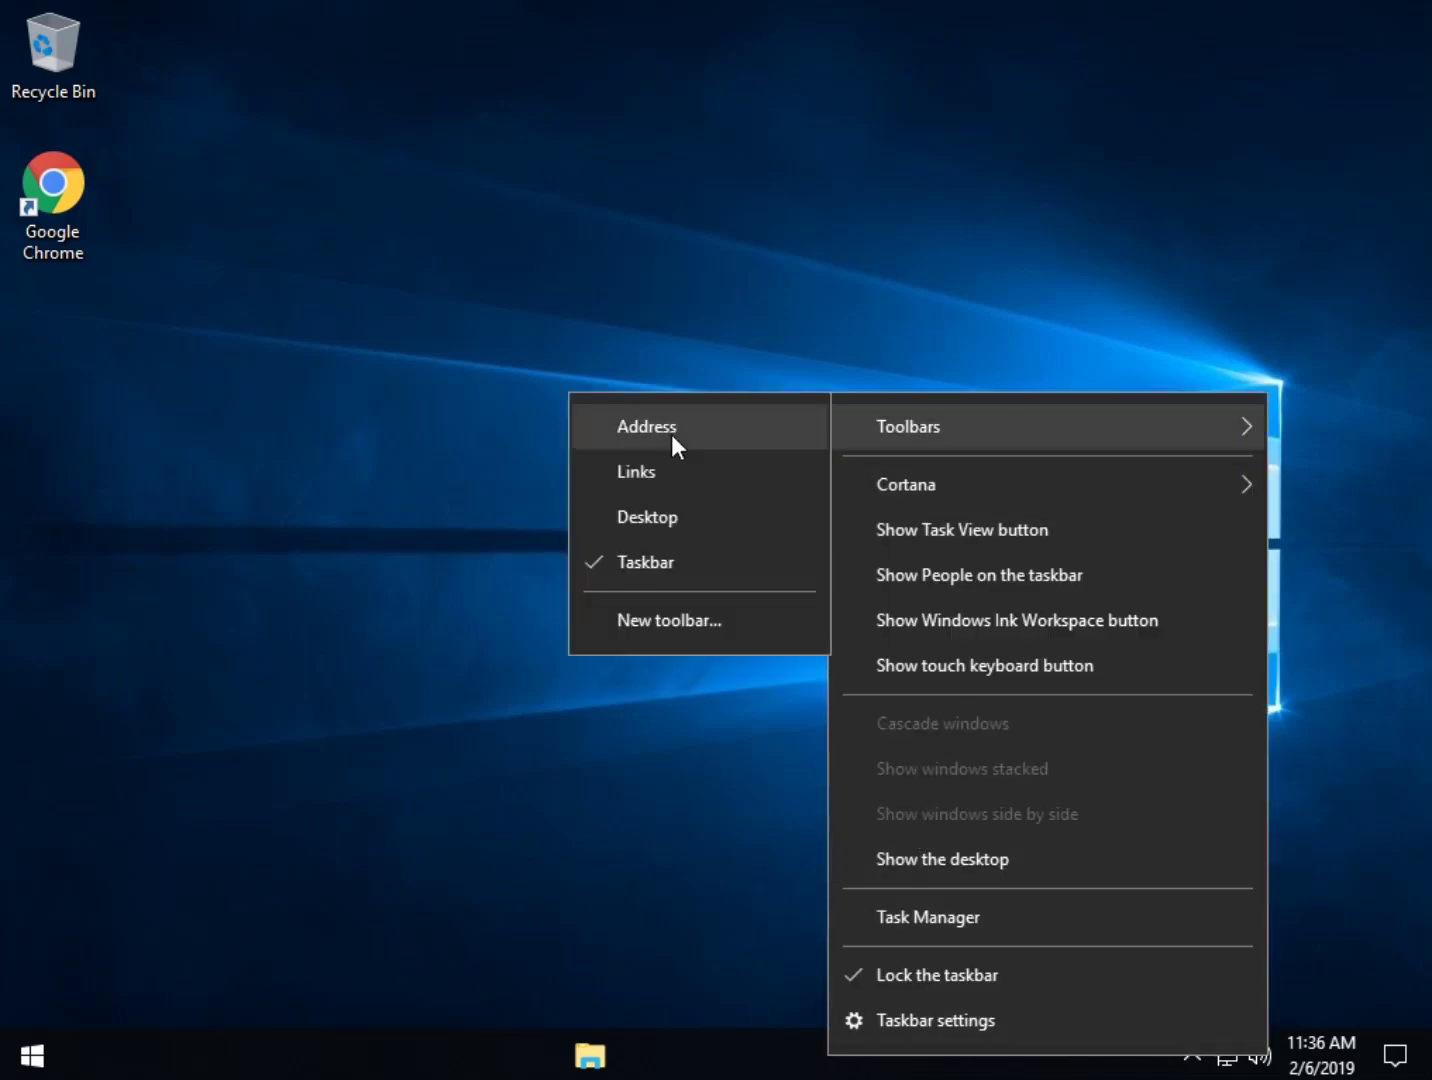
pyautogui.click(649, 573)
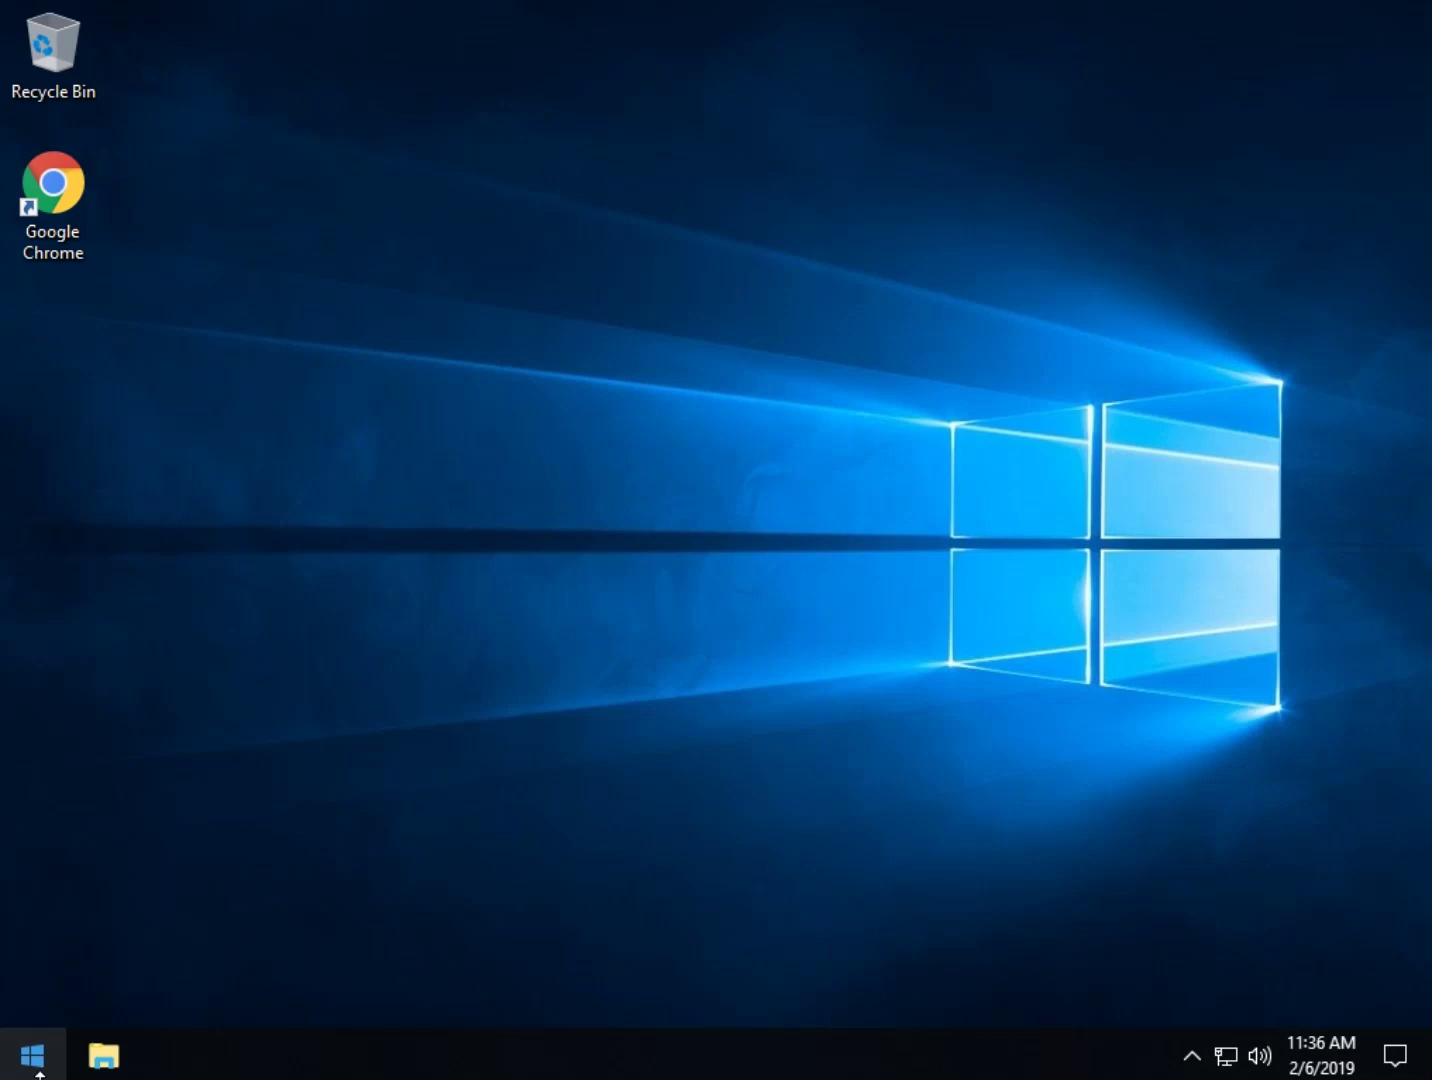
pyautogui.click(103, 1056)
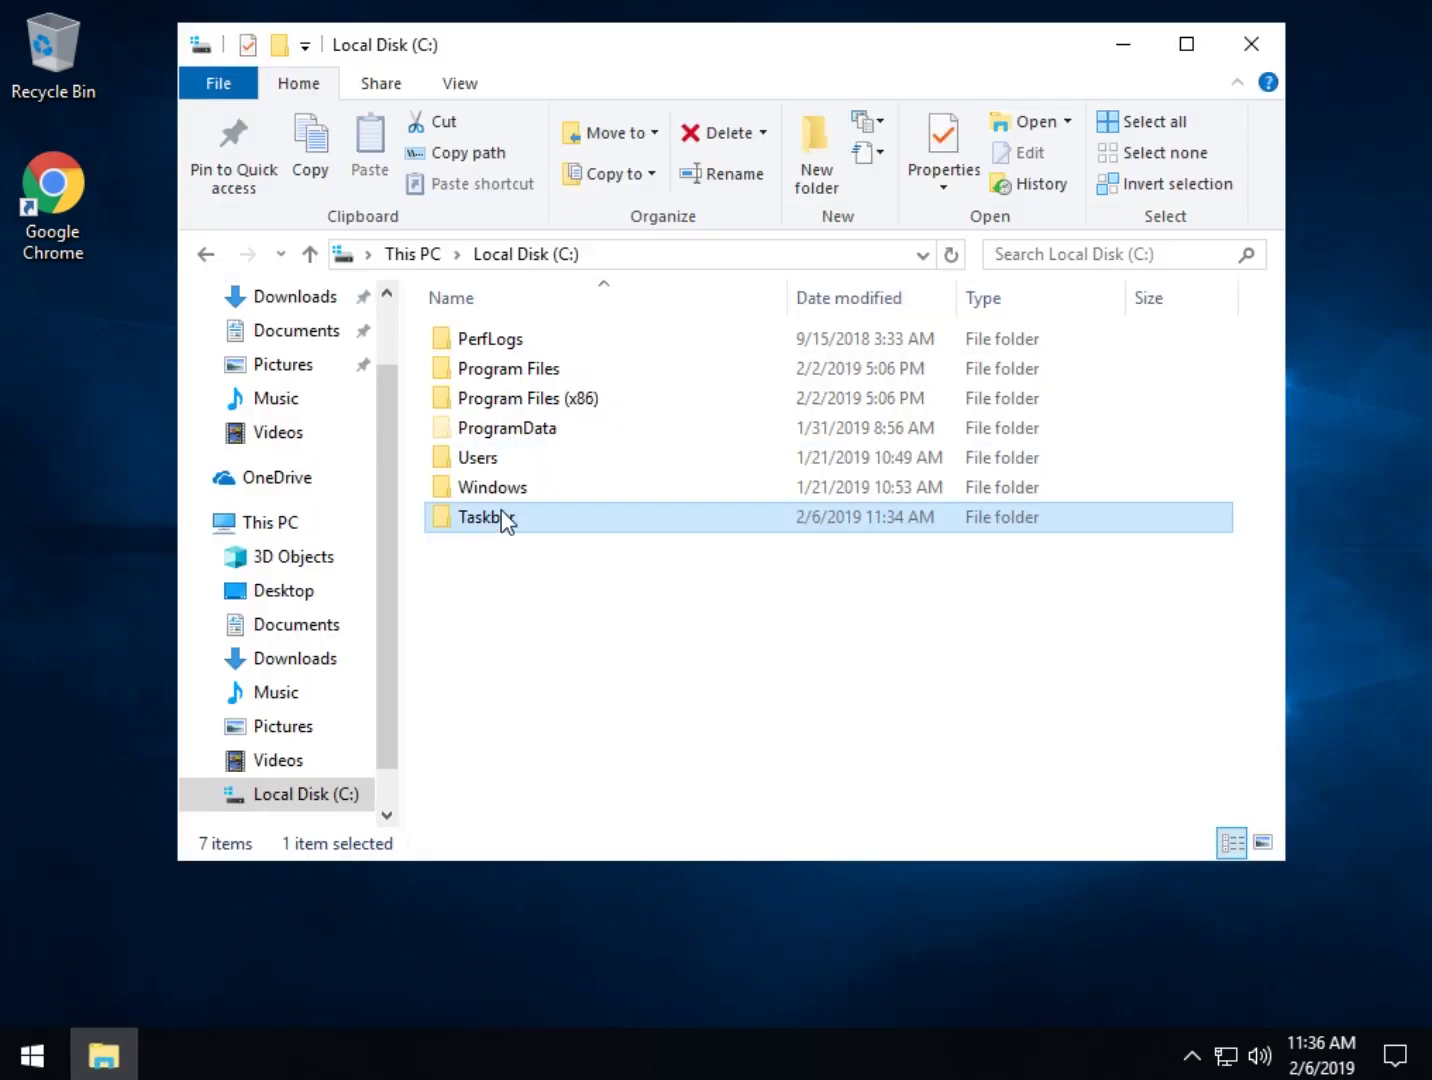
pyautogui.click(1123, 45)
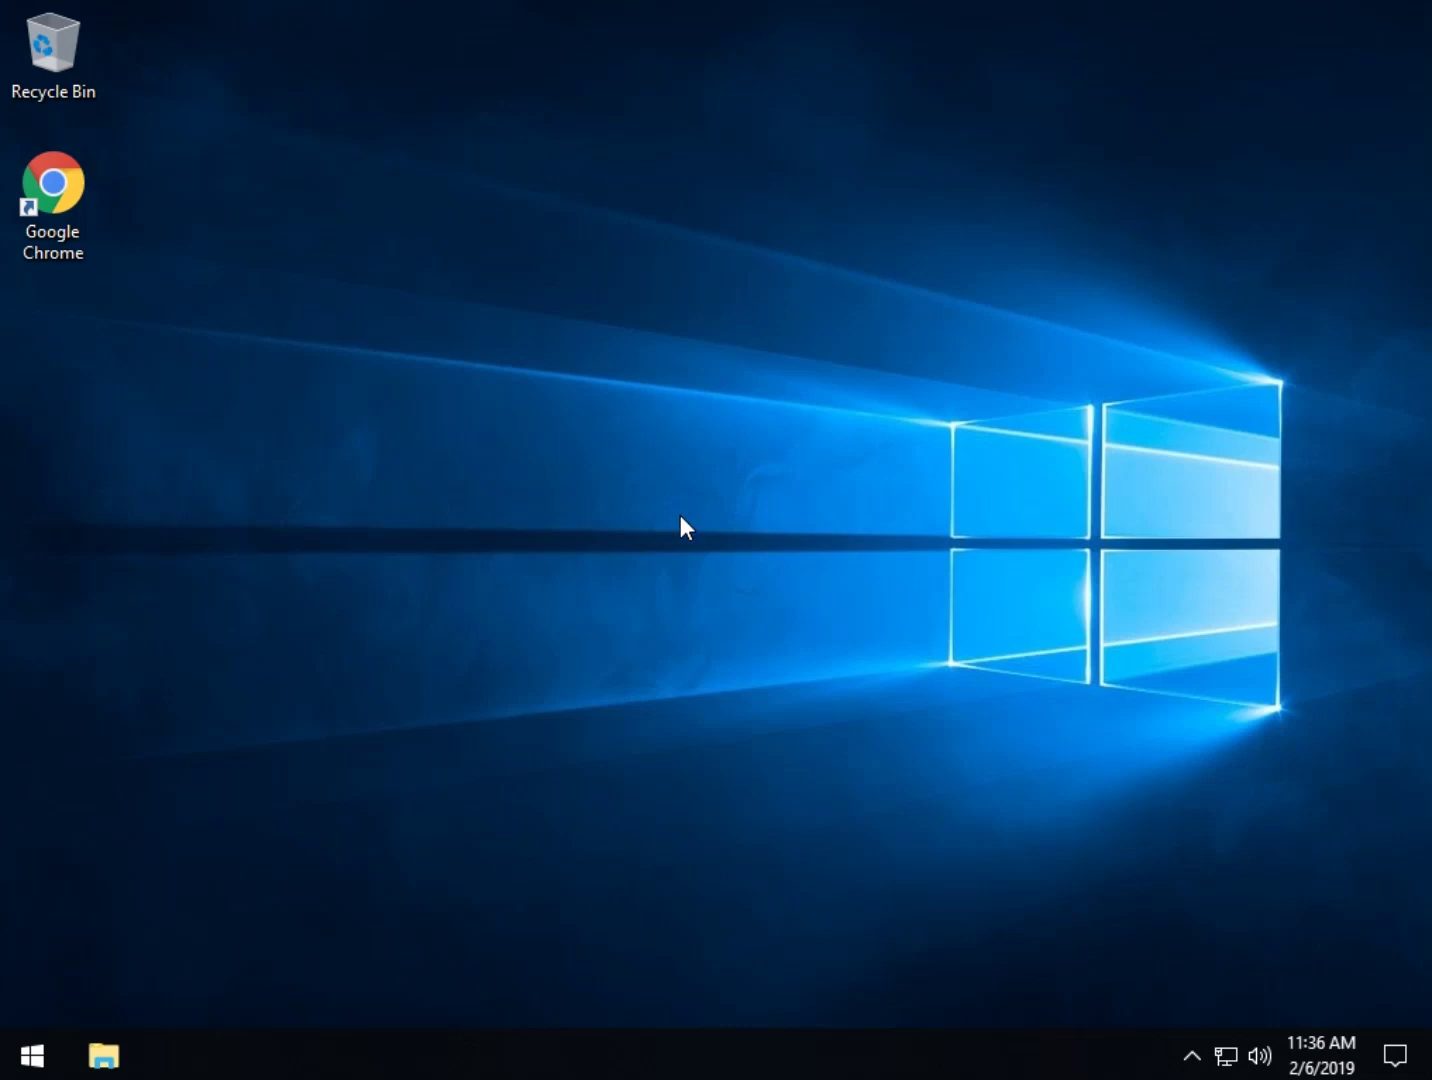
pyautogui.rightClick(620, 1055)
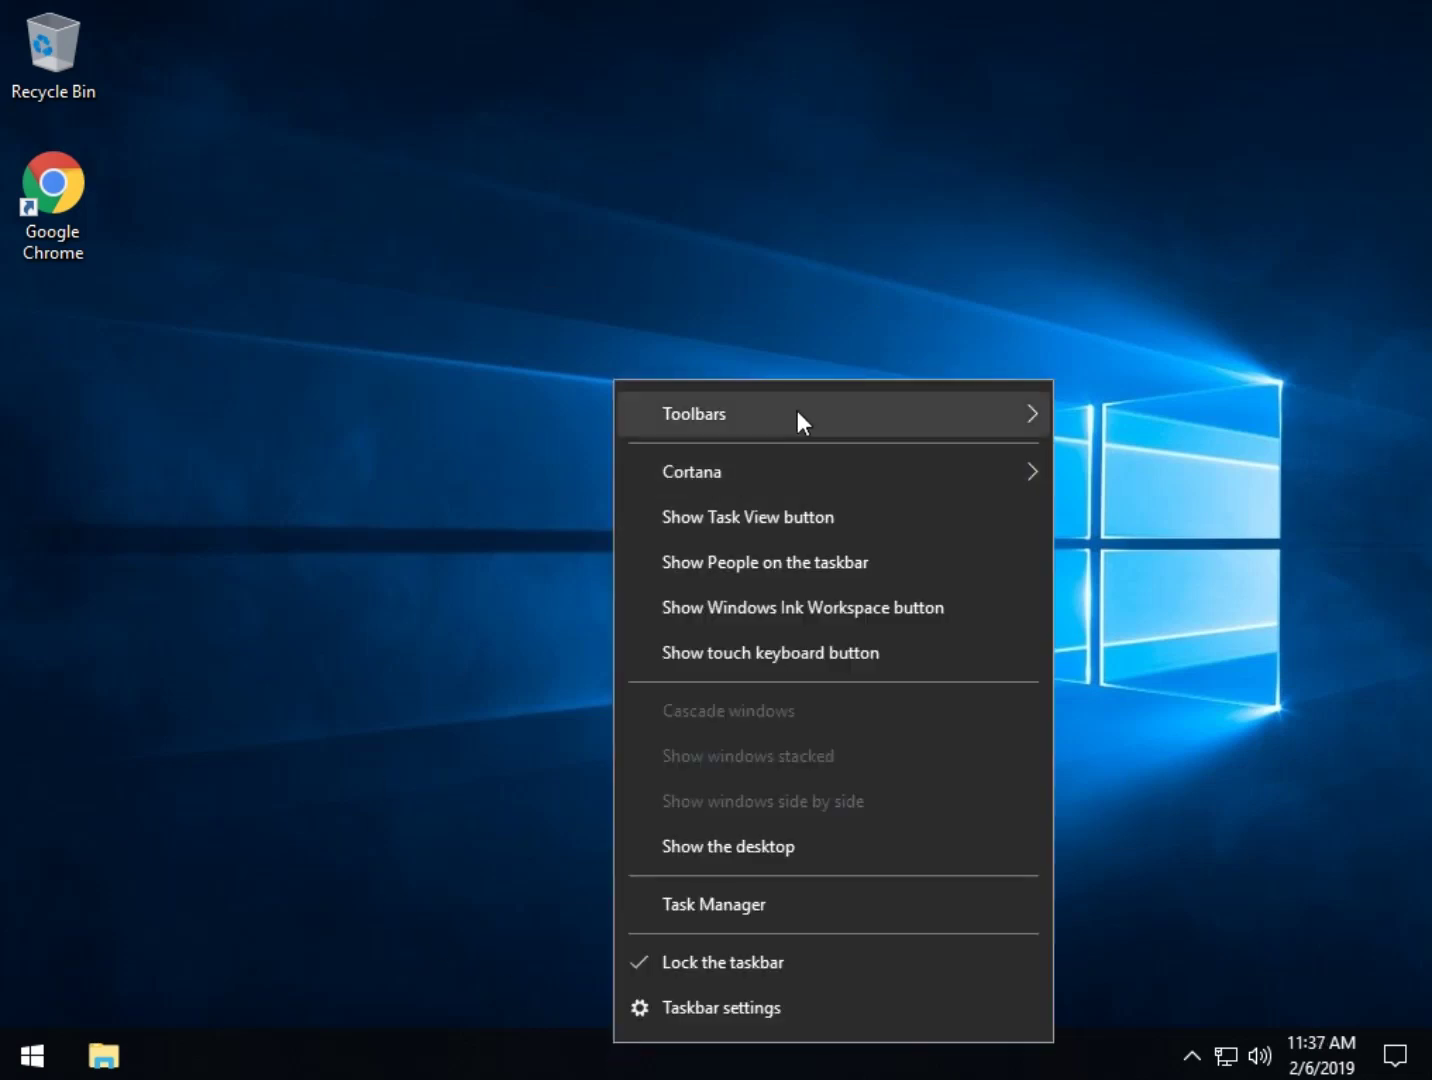
pyautogui.click(318, 838)
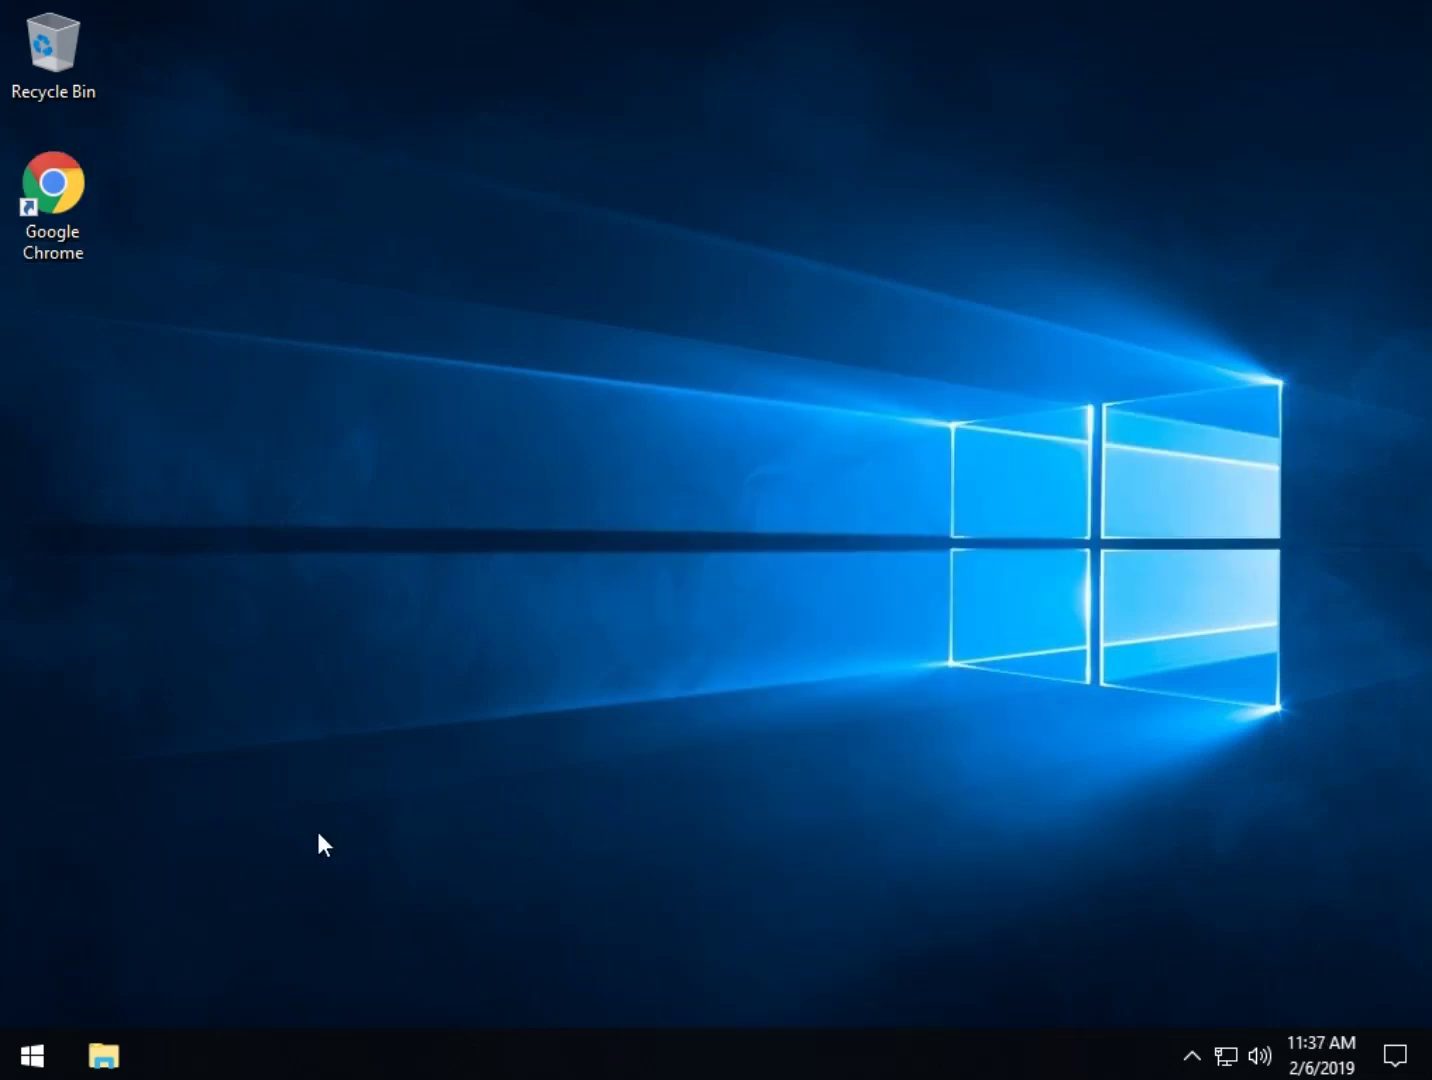